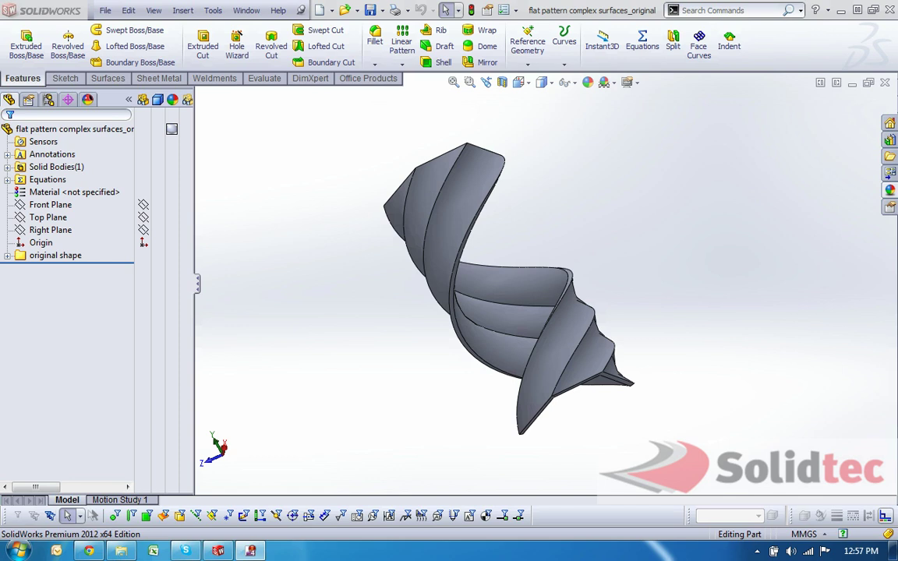
- Examine the swept body and the three straight edges of its end profile
middle_click_drag(514, 281, 541, 295)
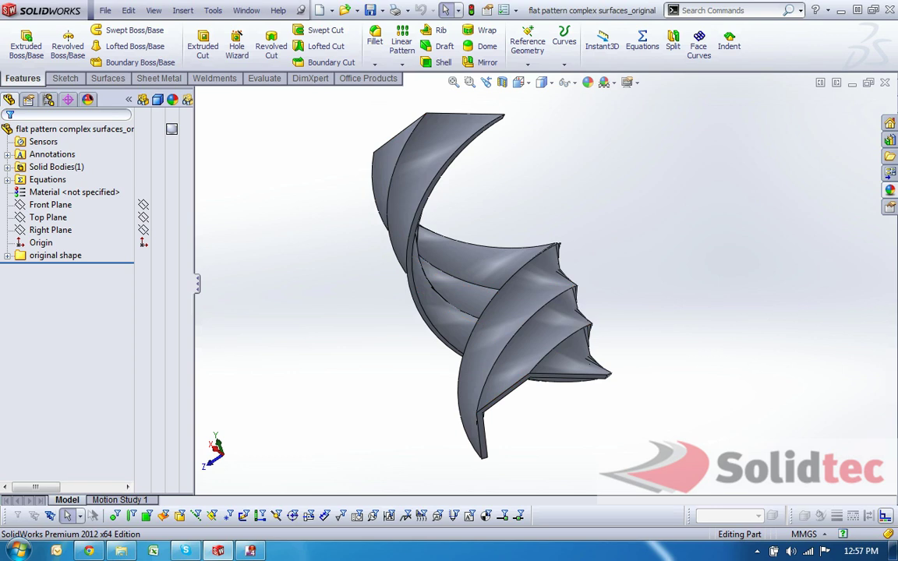
middle_click_drag(484, 433, 573, 378)
scroll(572, 390, "down", 5)
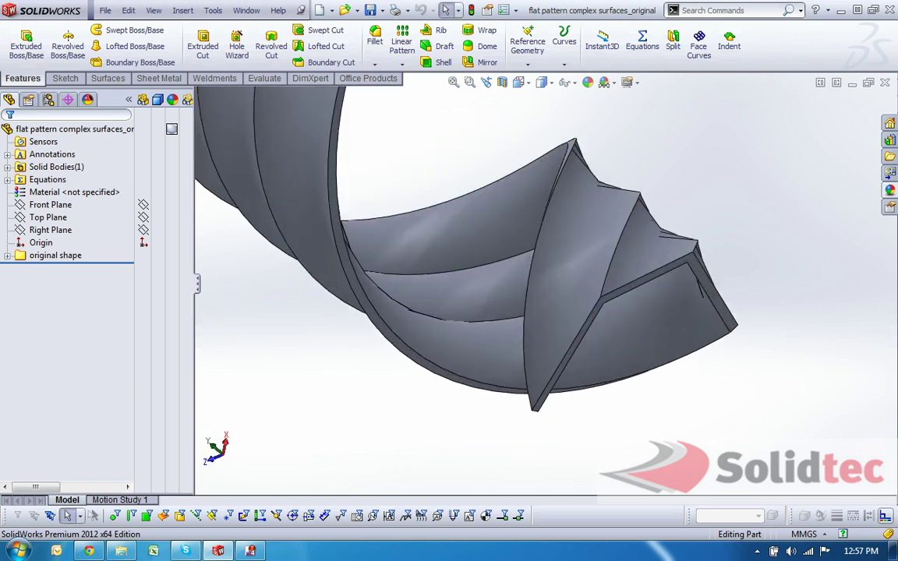
left_click(586, 301)
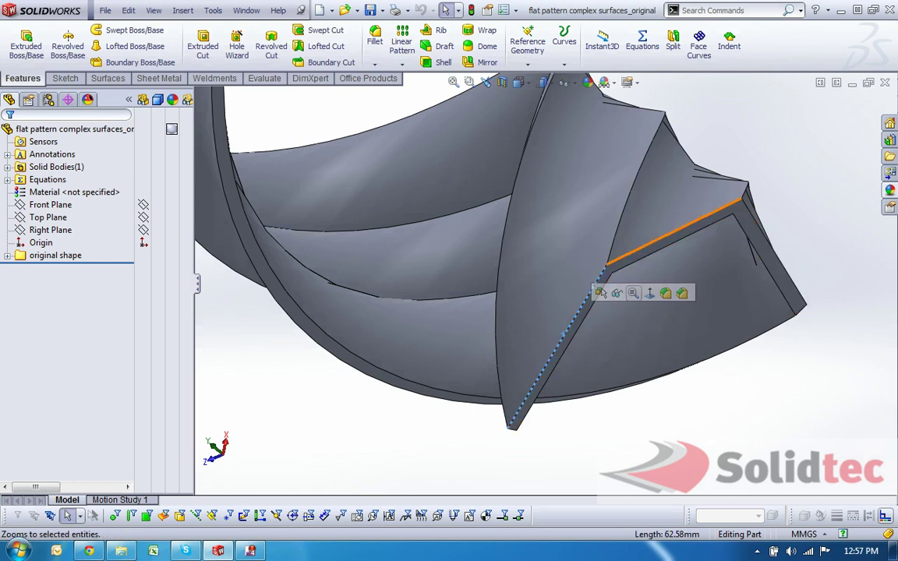
left_click(694, 227)
left_click(770, 241)
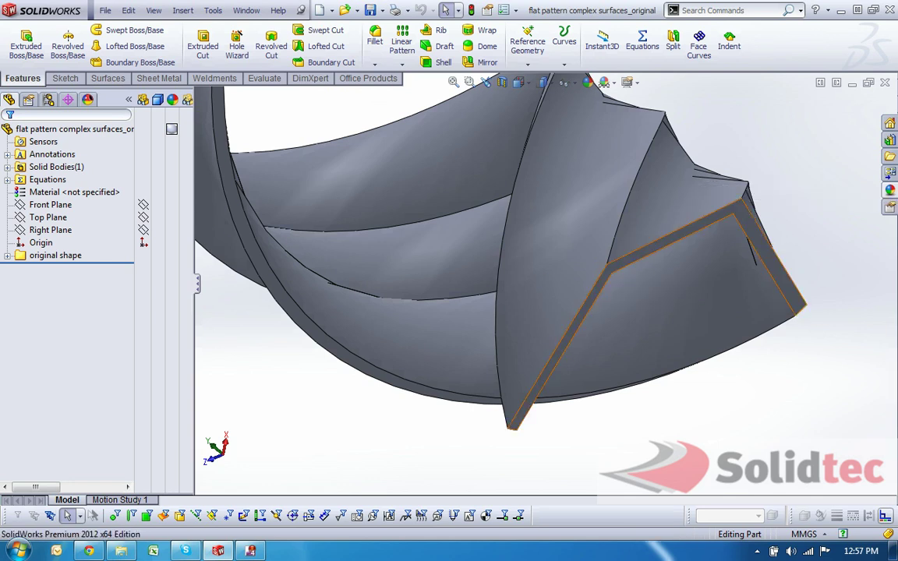
key("Escape")
- Expand the original shape folder and its sweep feature to examine Sketch2
scroll(770, 241, "up", 5)
left_click(7, 254)
left_click(21, 267)
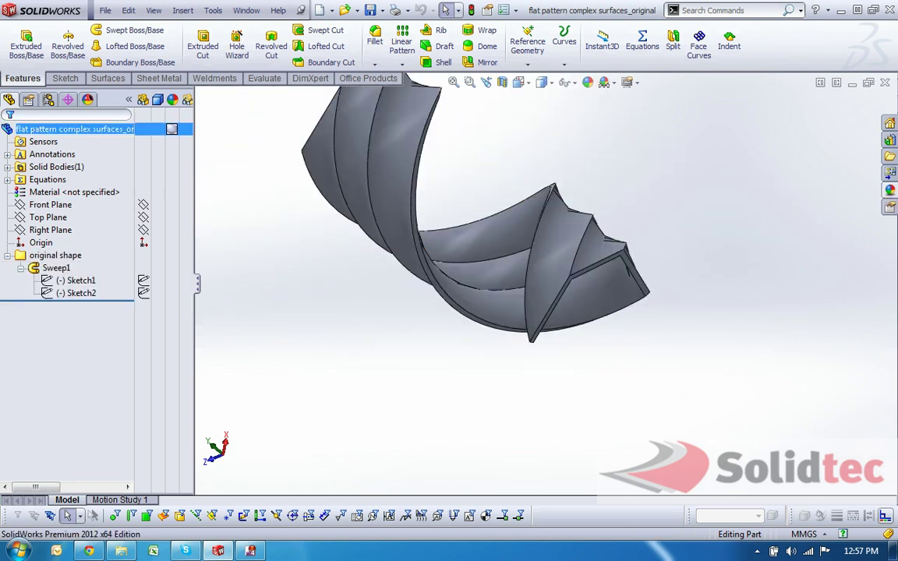
left_click(75, 292)
middle_click_drag(484, 234, 479, 267)
key("Escape")
scroll(538, 234, "up", 3)
scroll(538, 179, "down", 1)
key("Up")
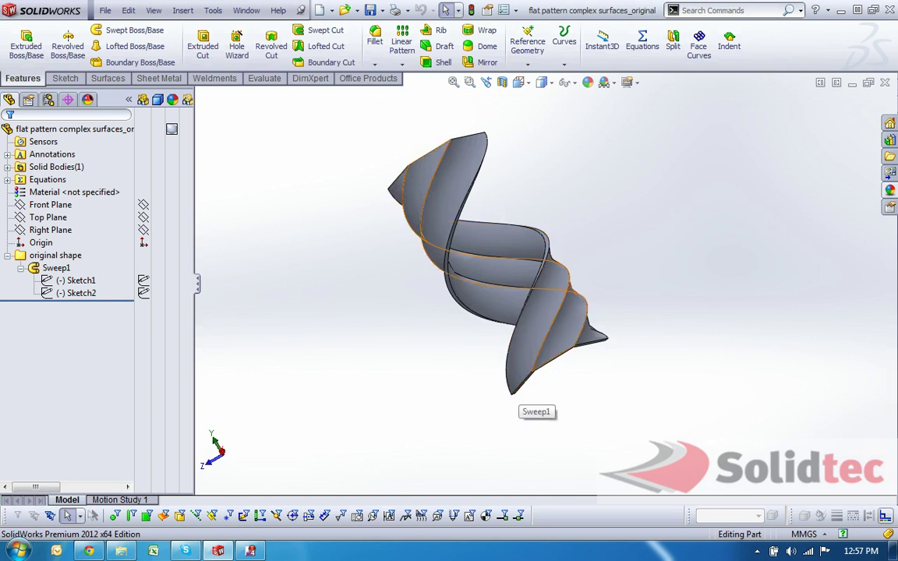
scroll(558, 259, "down", 2)
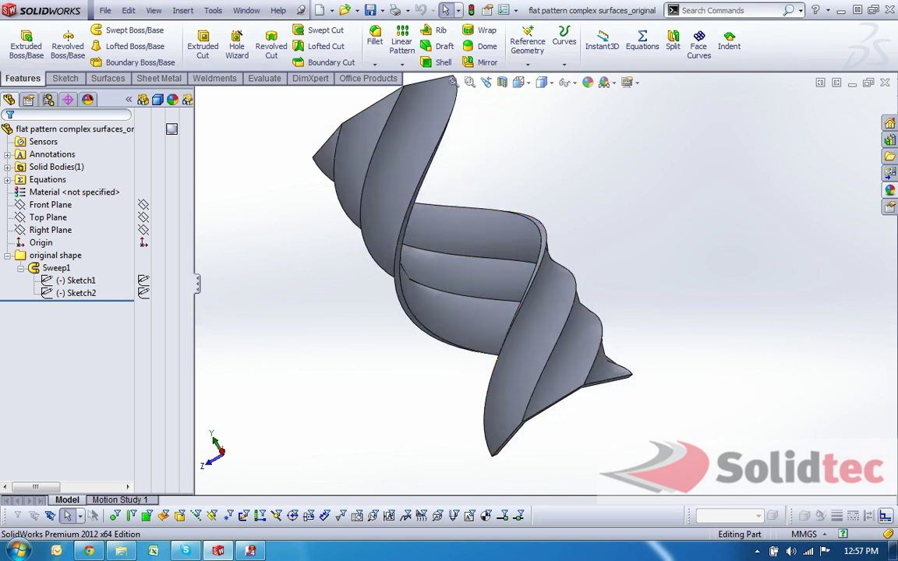
middle_click_drag(558, 260, 547, 244)
scroll(548, 280, "up", 1)
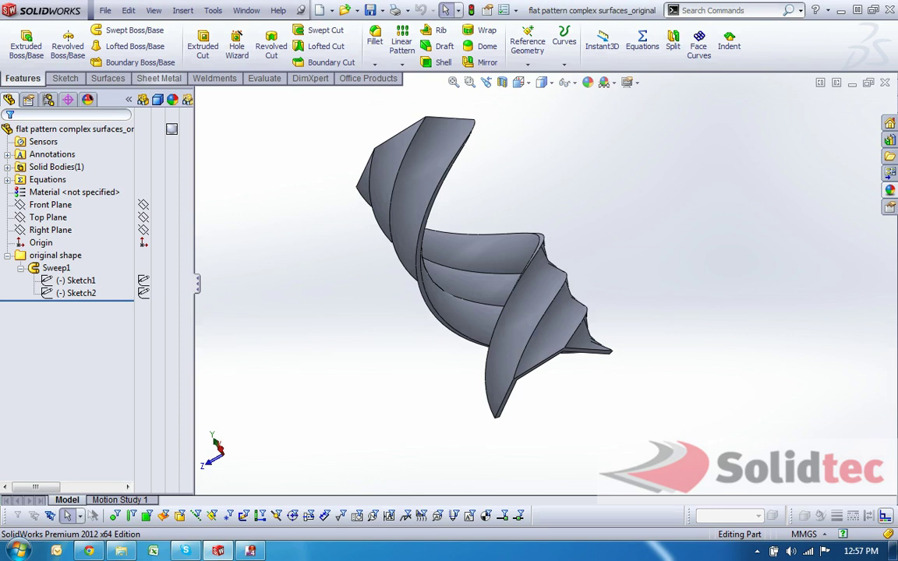
left_click(159, 78)
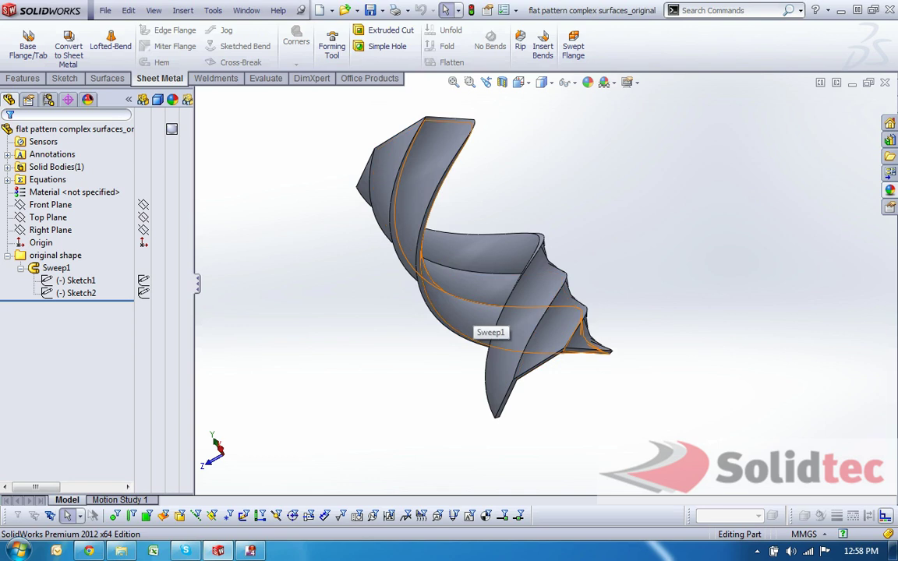
scroll(534, 331, "down", 5)
scroll(533, 331, "down", 2)
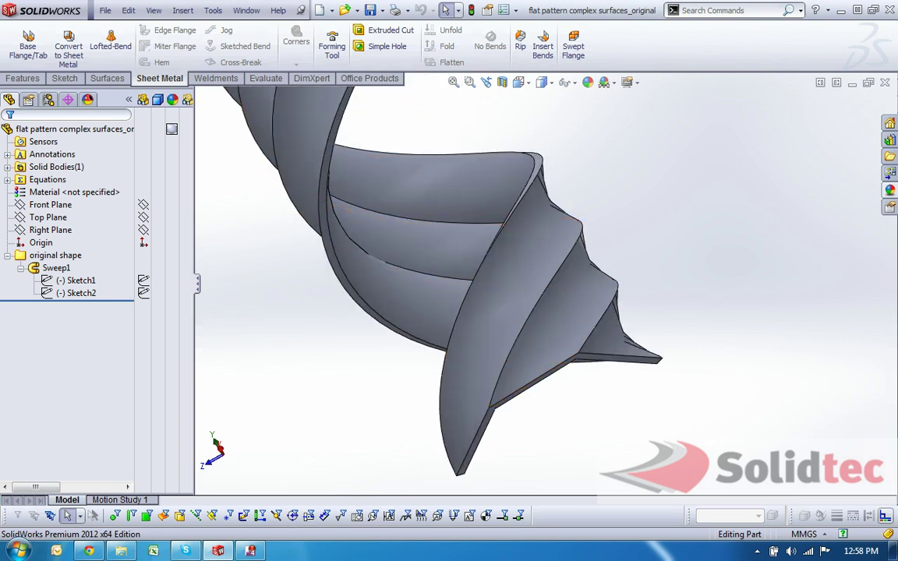
left_click(109, 78)
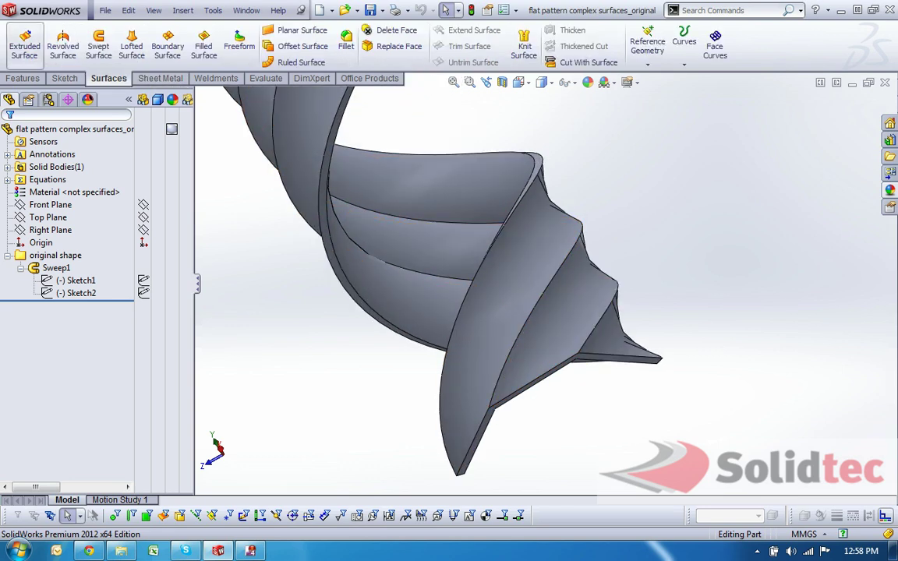
- Convert the long outer helical edge of the swept body into a new 3D sketch and exit the sketch
left_click(64, 78)
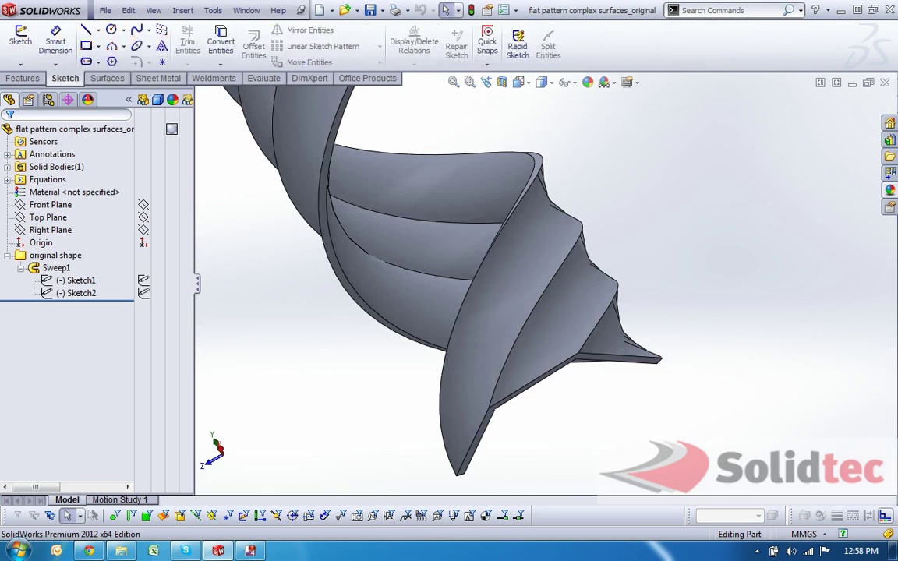
left_click(21, 64)
left_click(47, 91)
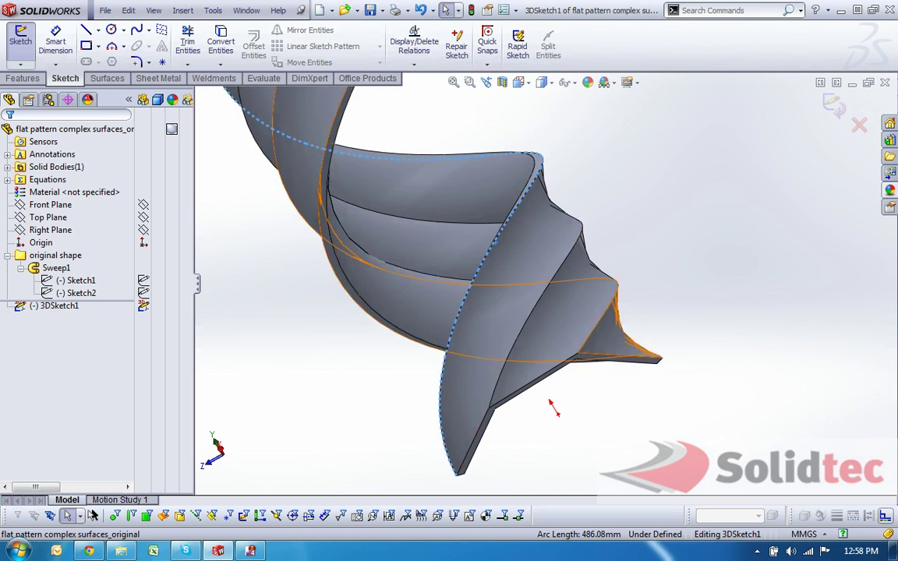
left_click(220, 42)
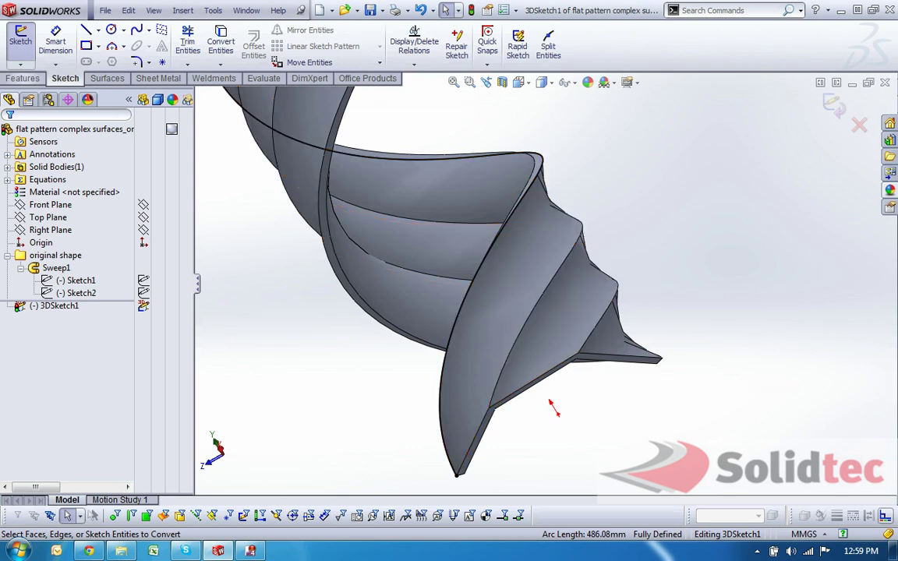
left_click(20, 37)
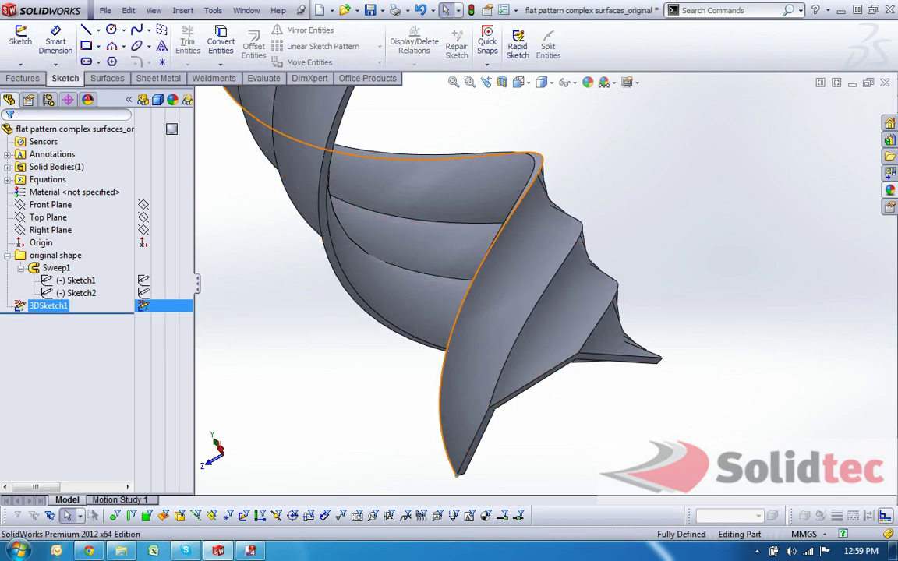
- Delete the 3D sketch containing the converted helical edge
right_click(47, 305)
left_click(84, 366)
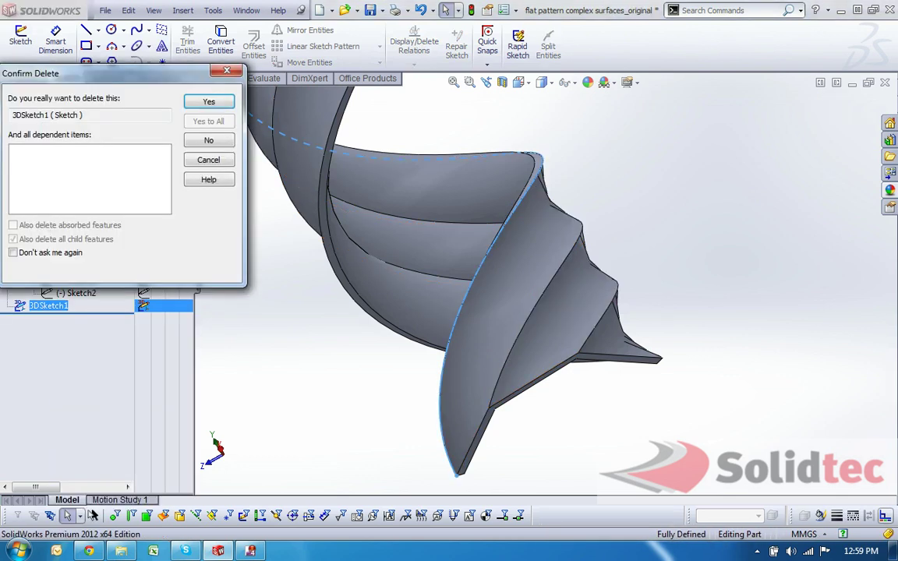
key("Return")
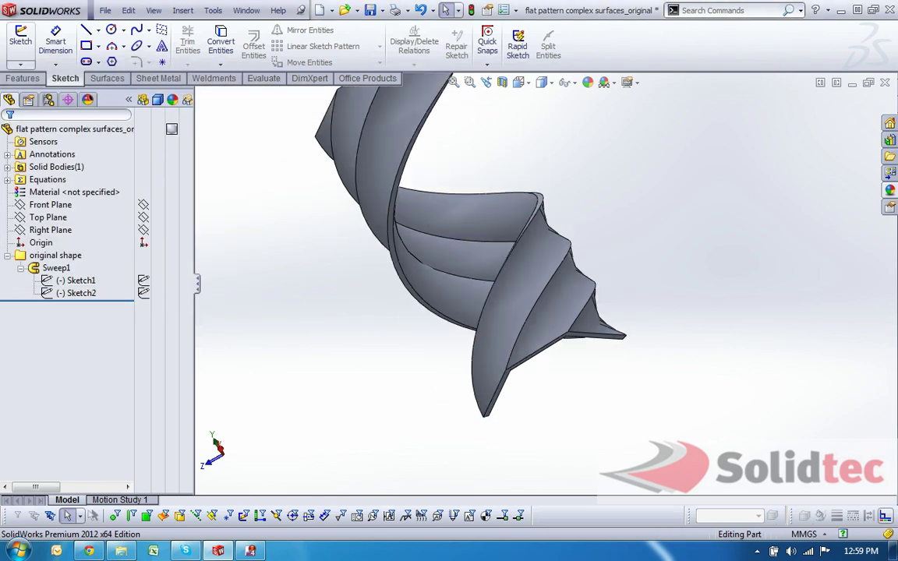
- Create face curves on the first helical face using Mesh with 2 curves in the first direction and none in the second
left_click(23, 78)
left_click(699, 40)
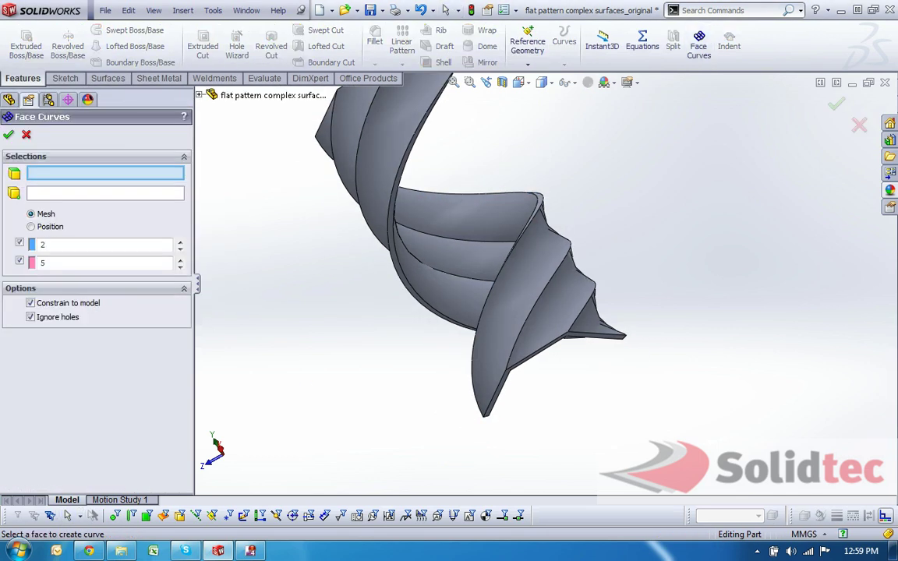
left_click(521, 272)
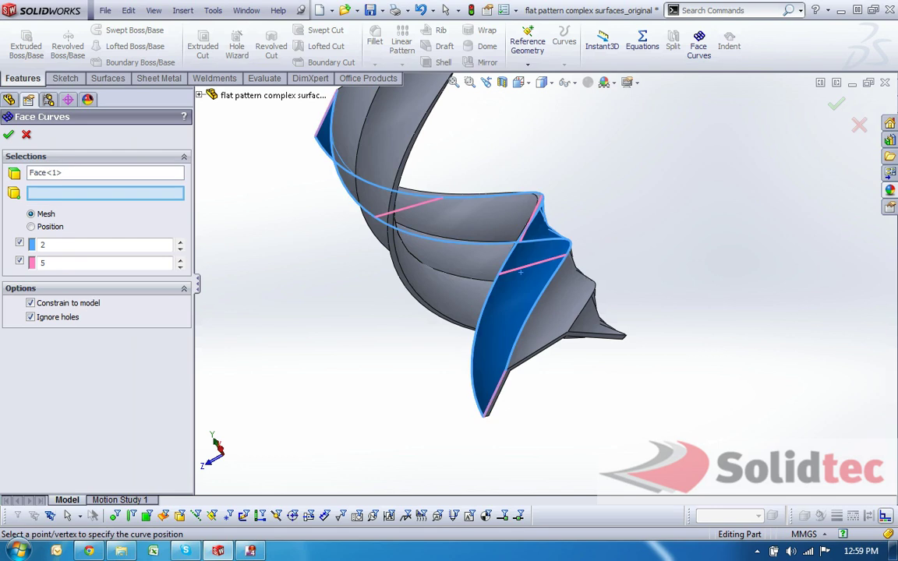
middle_click_drag(520, 272, 492, 299)
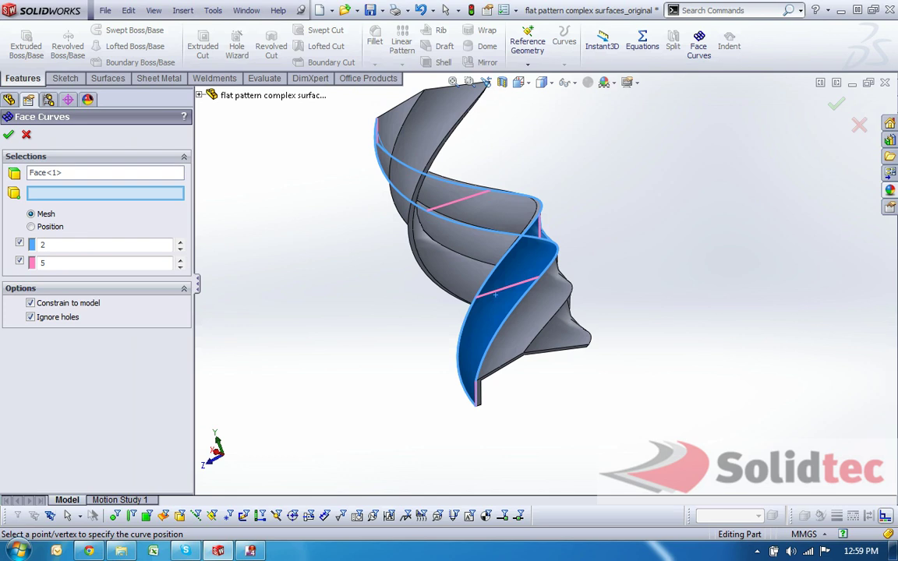
scroll(496, 294, "down", 3)
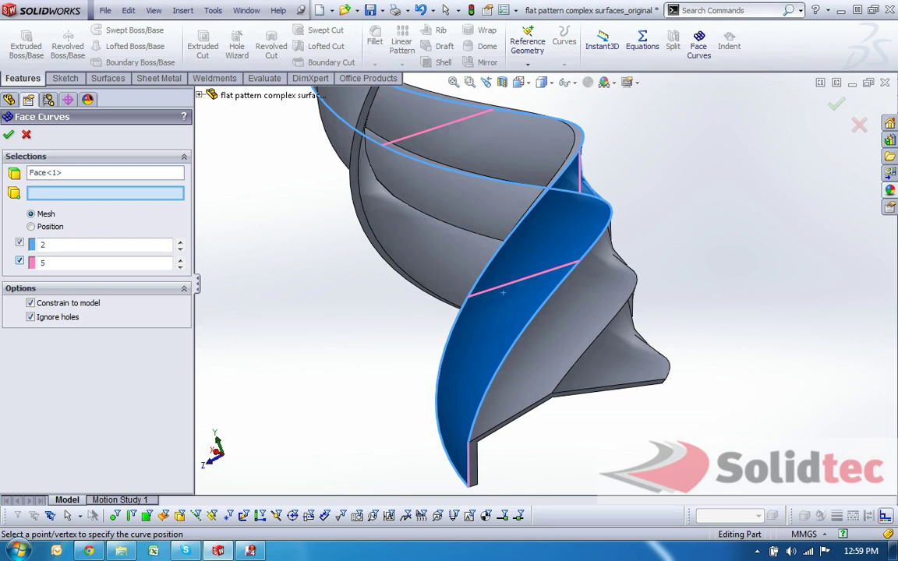
left_click(19, 261)
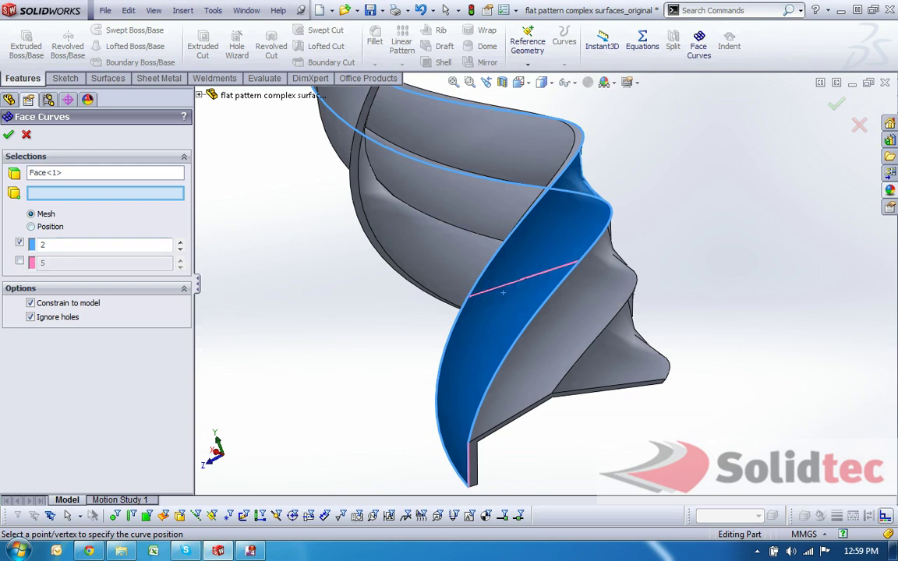
double_click(166, 244)
type("2")
left_click(9, 135)
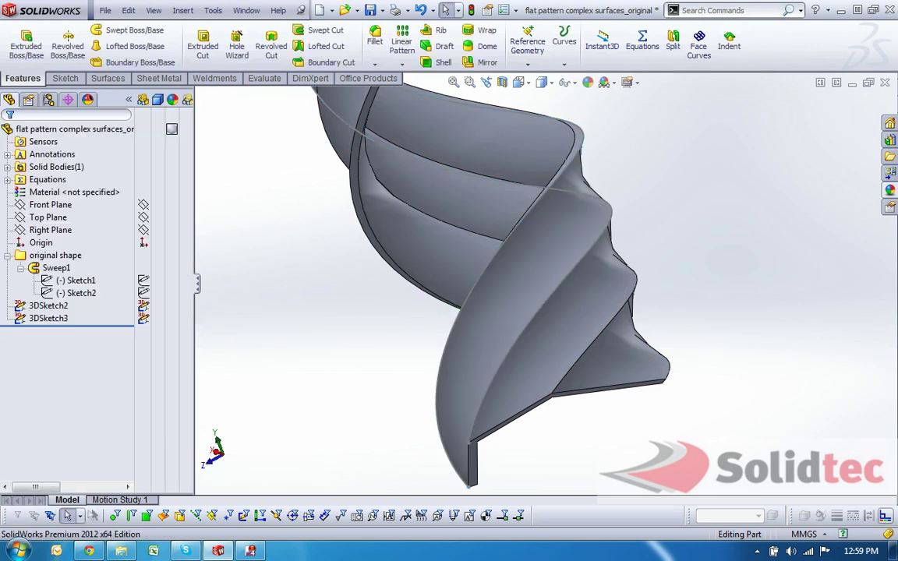
- Check which helical edges 3DSketch2 and 3DSketch3 follow
left_click(43, 306)
left_click(43, 319)
key("Escape")
- Create face curves on the middle helical face using Mesh with 2 curves and the second direction disabled
left_click(699, 43)
left_click(590, 285)
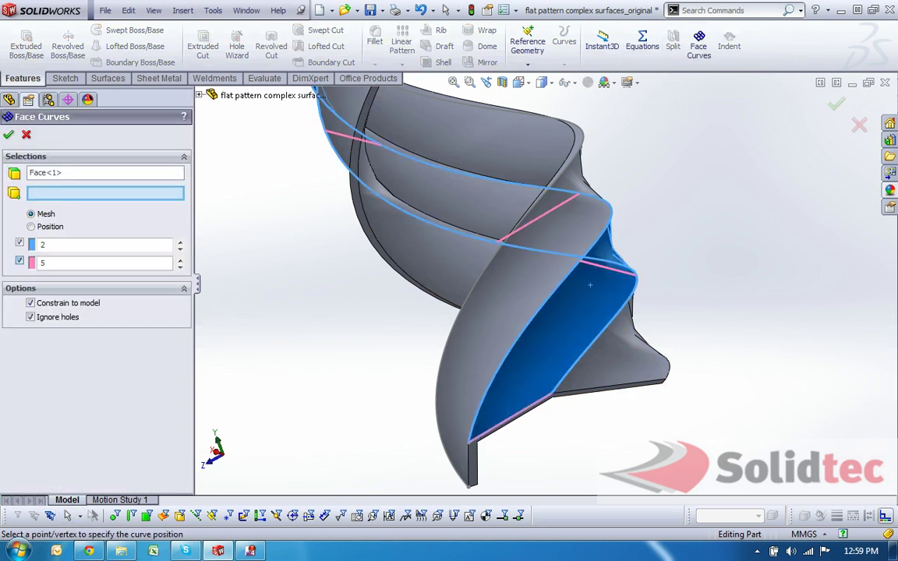
left_click(19, 262)
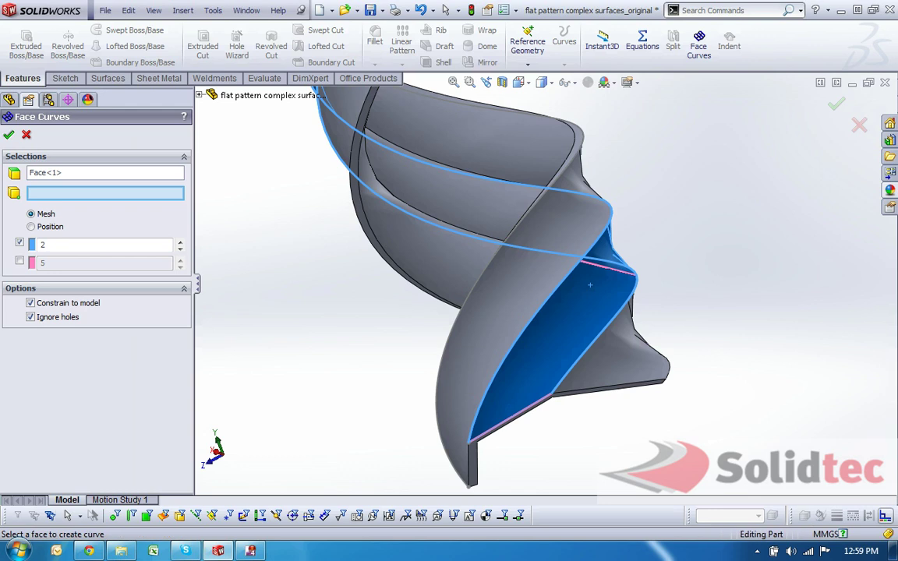
left_click(9, 135)
left_click(388, 265)
key("Escape")
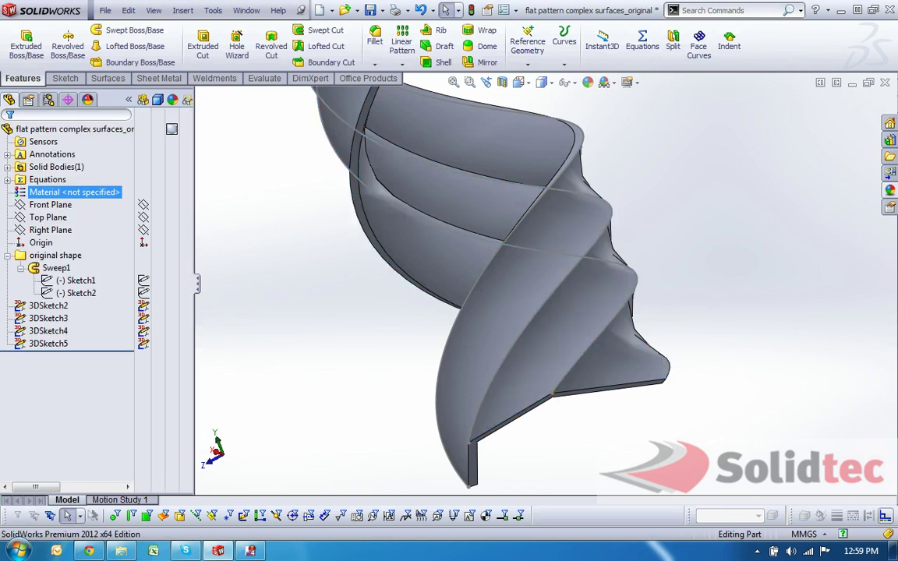
- Create face curves on the third helical face using Mesh with 2 curves and the second direction disabled
left_click(698, 45)
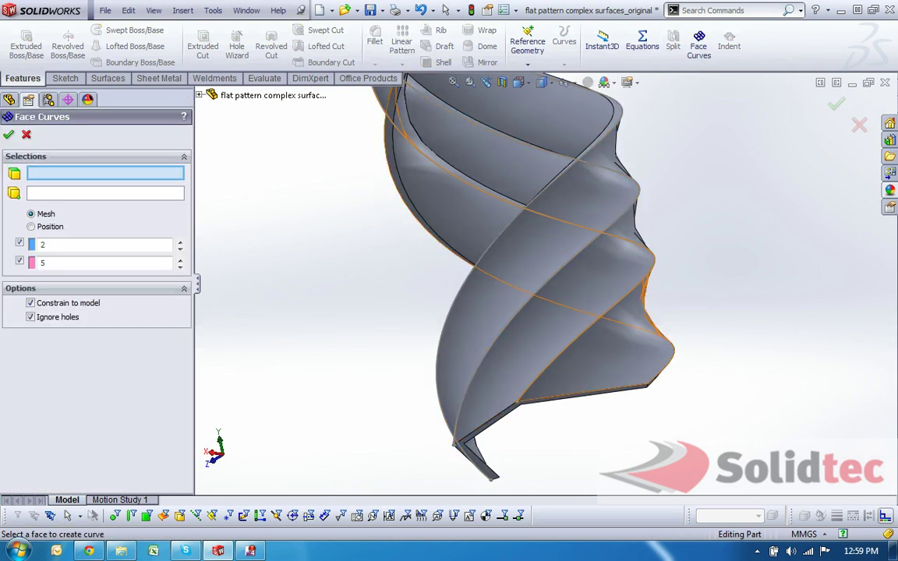
left_click(623, 333)
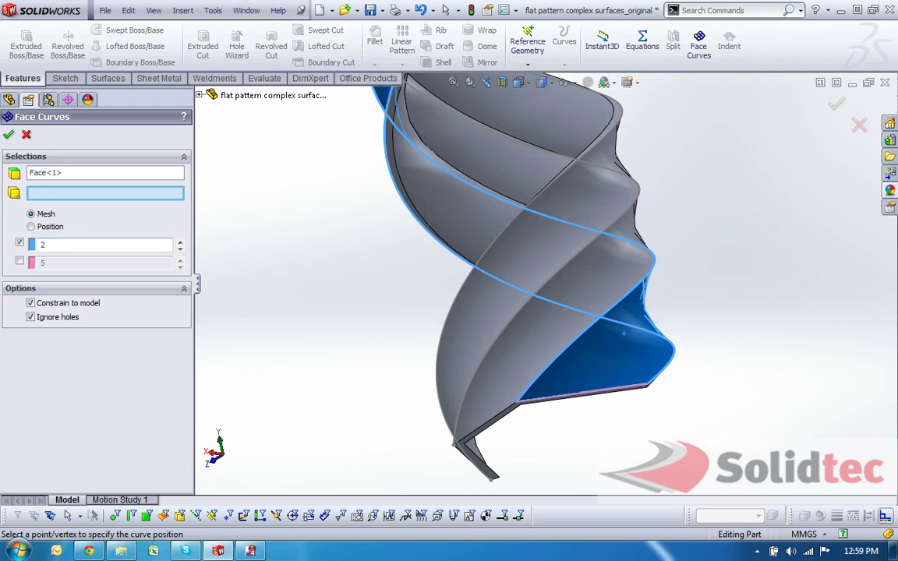
left_click(9, 135)
- Check the curves in 3DSketch2, 3DSketch3, 3DSketch4 and 3DSketch6 against the swept body, keeping the feature tree displayed
left_click(47, 307)
left_click(49, 317)
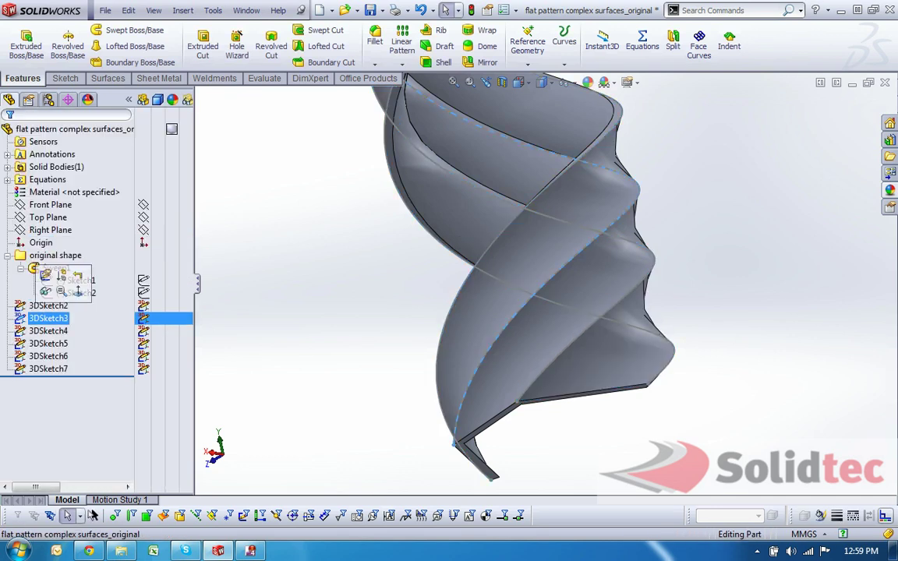
left_click(50, 331)
left_click(51, 356)
left_click(197, 284)
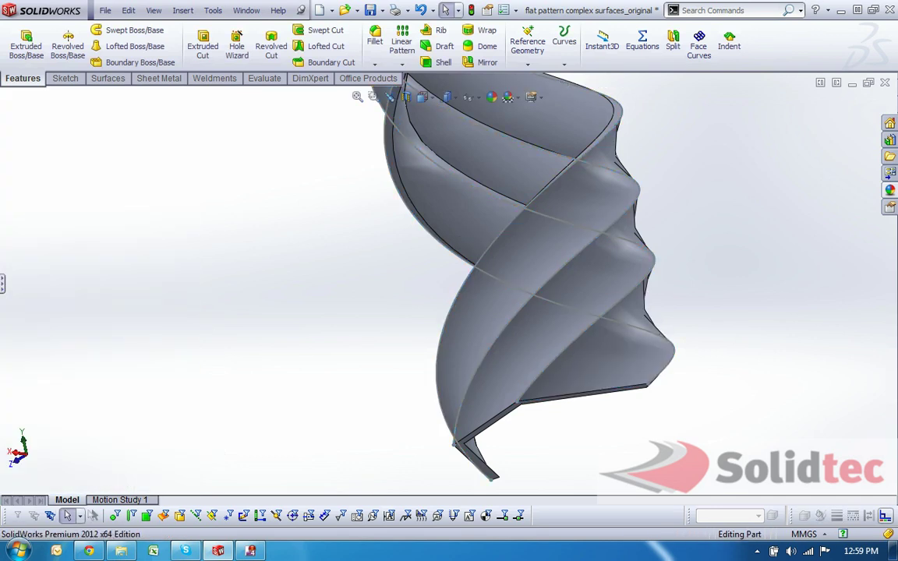
key("F9")
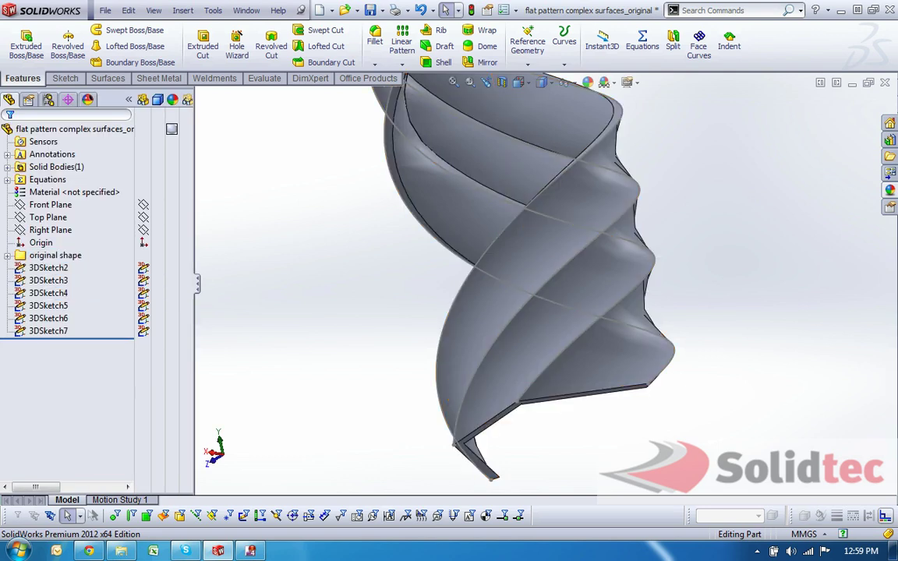
- Hide the Sweep1 solid body so only the 3D sketch curves are displayed
middle_click_drag(546, 265, 499, 285)
scroll(499, 284, "up", 2)
left_click(7, 167)
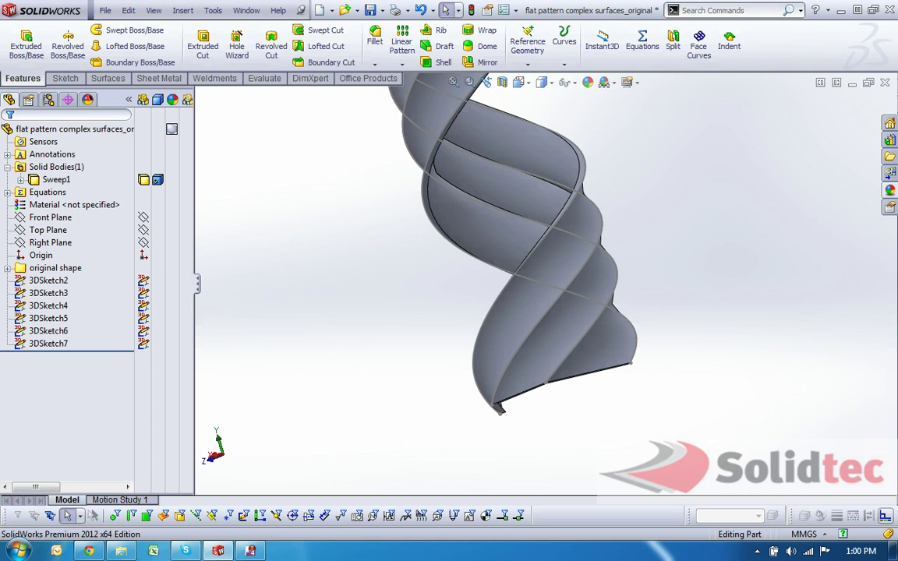
left_click(143, 179)
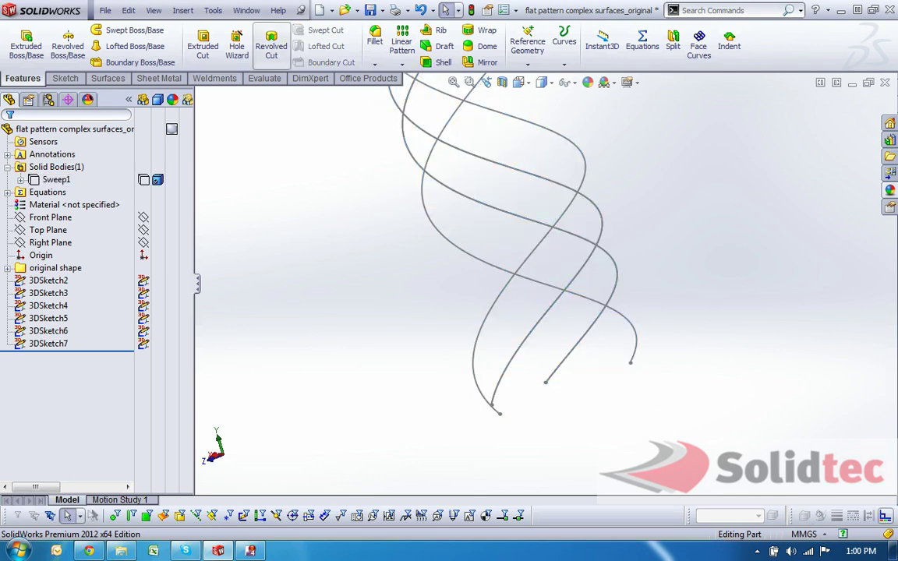
- Create a sheet metal lofted bend between 3DSketch2 and 3DSketch3, and hide the resulting body
left_click(107, 77)
left_click(159, 78)
left_click(111, 43)
middle_click_drag(506, 281, 575, 285)
left_click(494, 389)
left_click(540, 388)
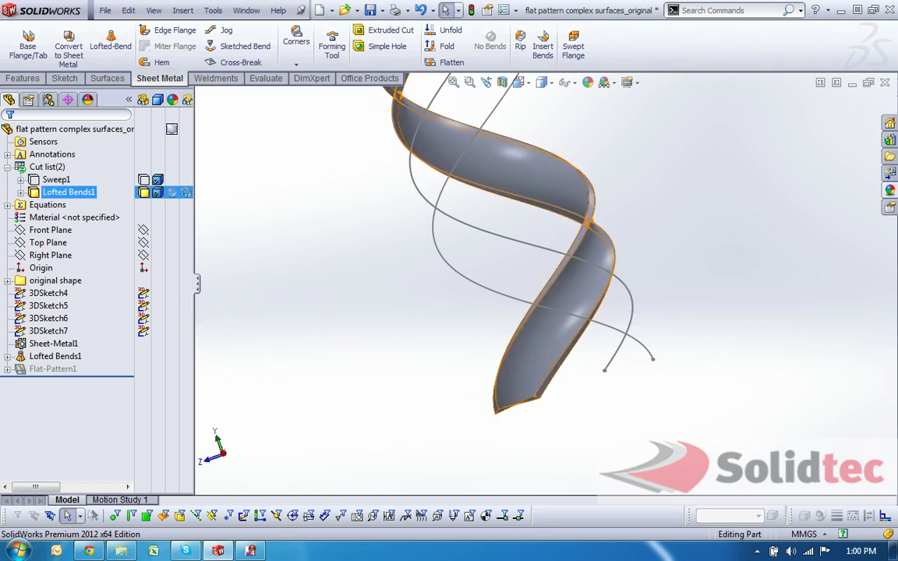
left_click(144, 193)
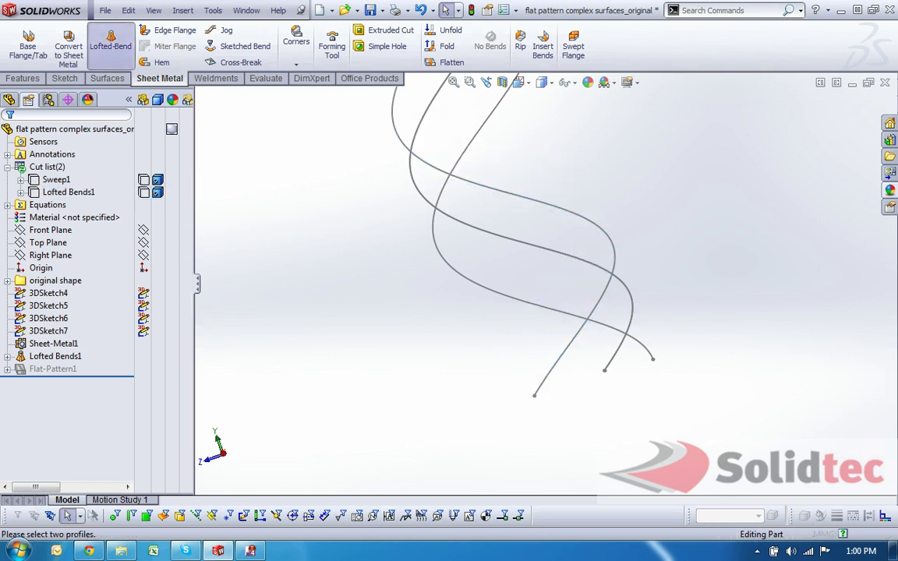
- Create a 5 mm thick lofted bend between 3DSketch4 and 3DSketch5, and hide the resulting body
left_click(110, 43)
left_click(546, 379)
left_click(603, 370)
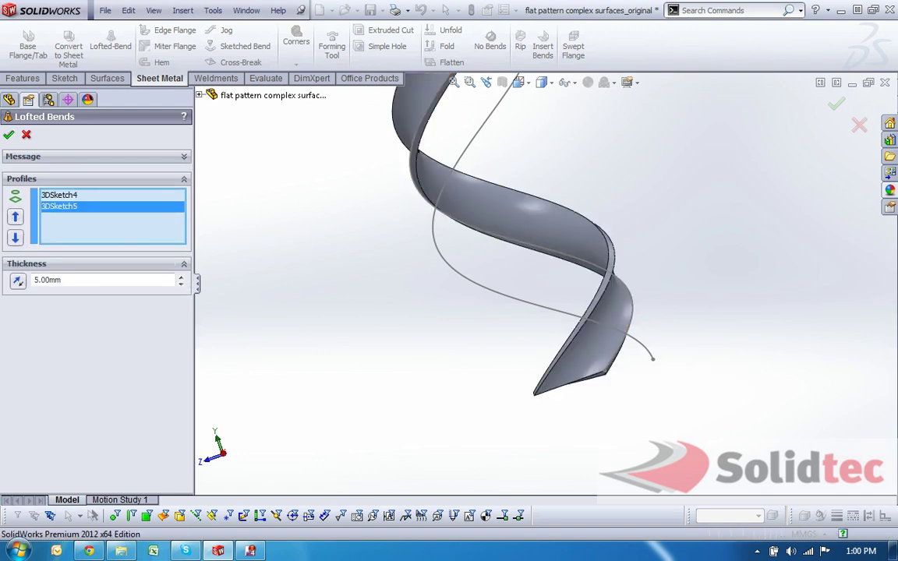
left_click(143, 205)
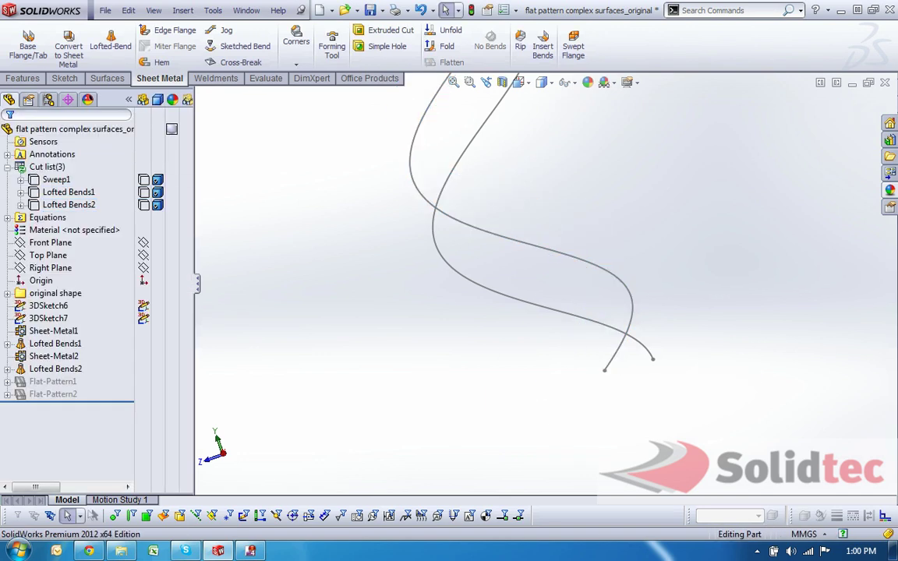
- Create a lofted bend between 3DSketch6 and 3DSketch7, the two remaining curves
left_click(111, 42)
left_click(614, 355)
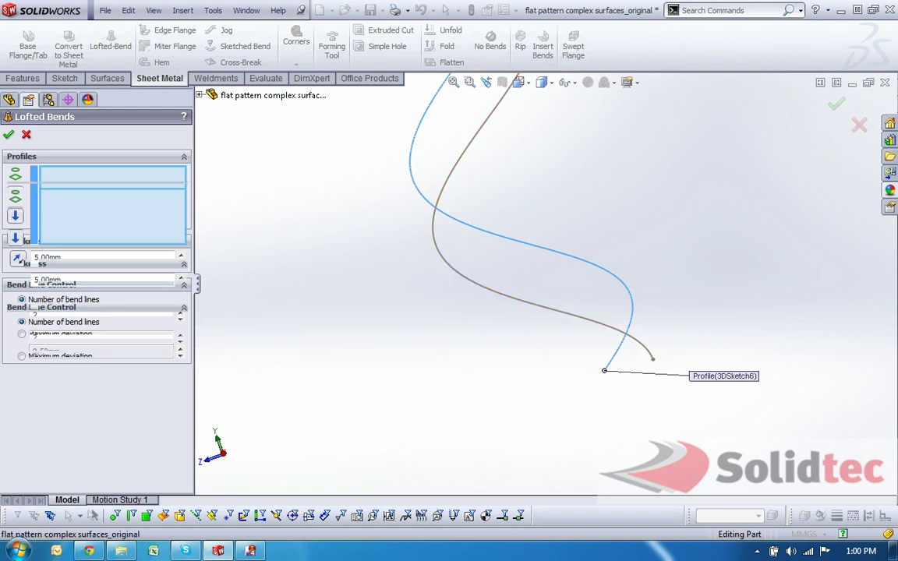
left_click(645, 348)
left_click(652, 359)
key("Return")
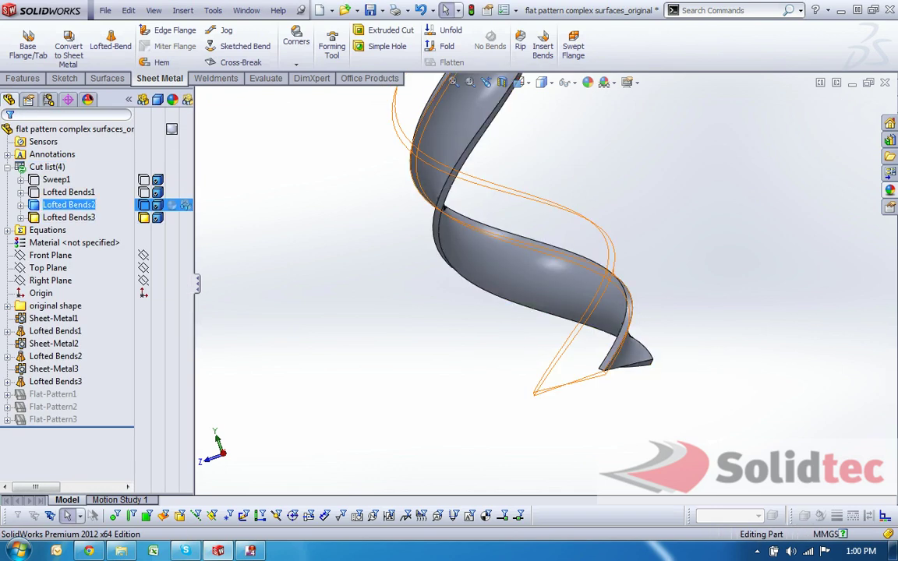
- Show the hidden Lofted Bends1 and Lofted Bends2 bodies alongside Lofted Bends3
left_click(144, 205)
left_click(144, 192)
middle_click_drag(624, 323, 583, 303)
scroll(583, 302, "up", 4)
scroll(624, 171, "down", 2)
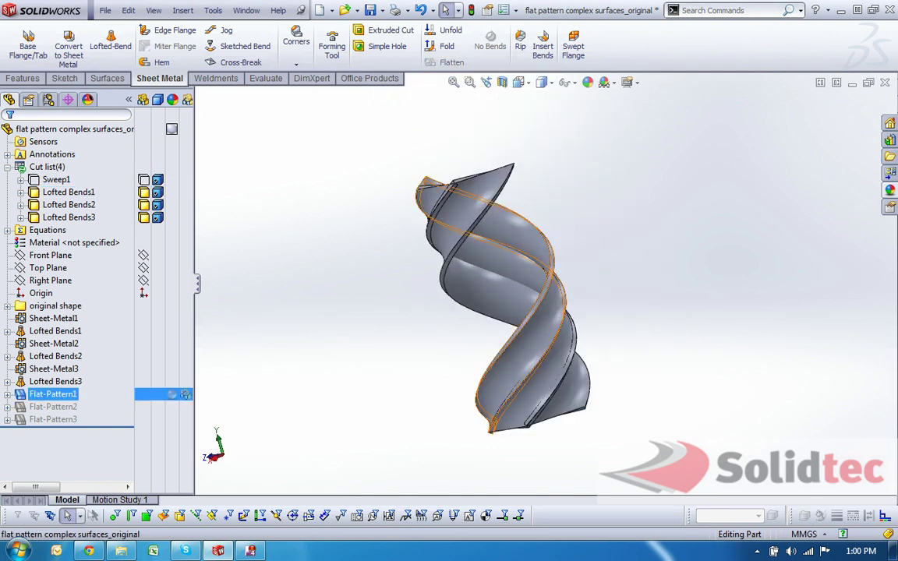
- Unsuppress Flat-Pattern1 to inspect the flattened strip, and suppress it again
right_click(53, 393)
left_click(54, 265)
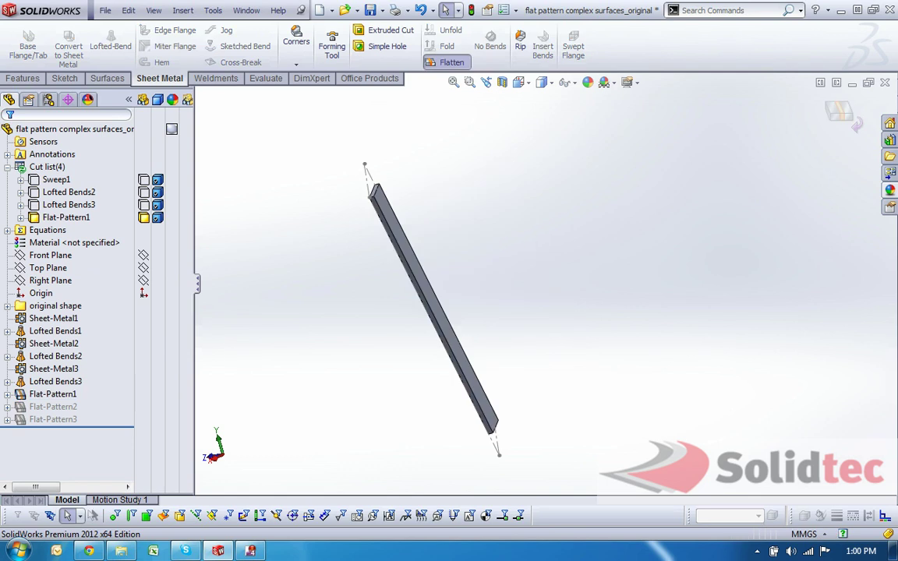
middle_click_drag(460, 280, 499, 279)
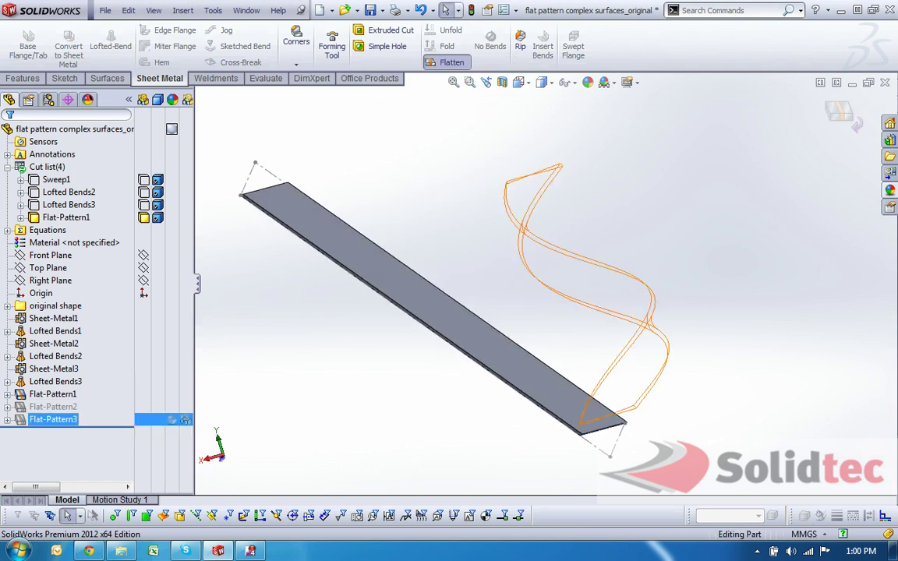
right_click(42, 394)
left_click(68, 285)
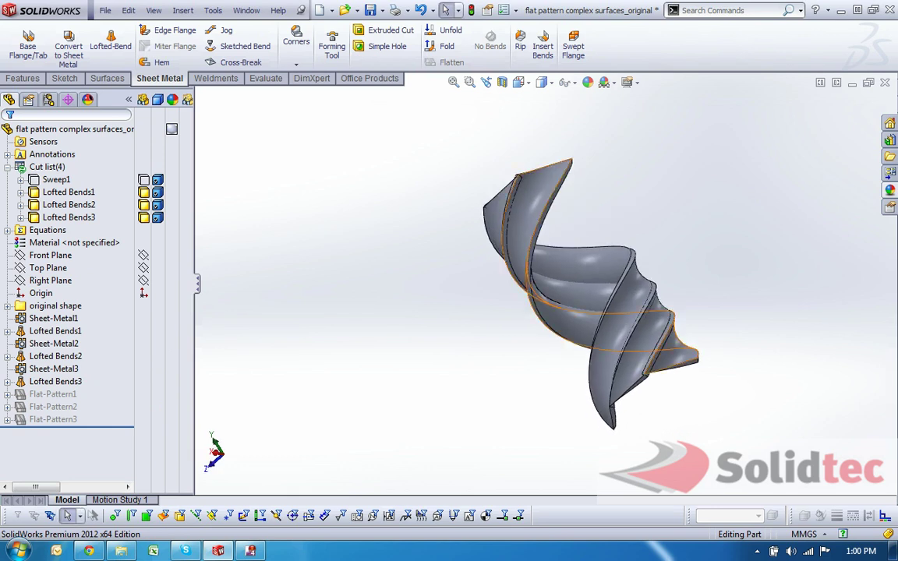
- Examine the lower ends of the three lofted bends where their thicknesses meet and overlap
scroll(676, 411, "down", 5)
middle_click_drag(446, 181, 484, 113)
scroll(484, 111, "up", 1)
middle_click_drag(608, 389, 596, 386)
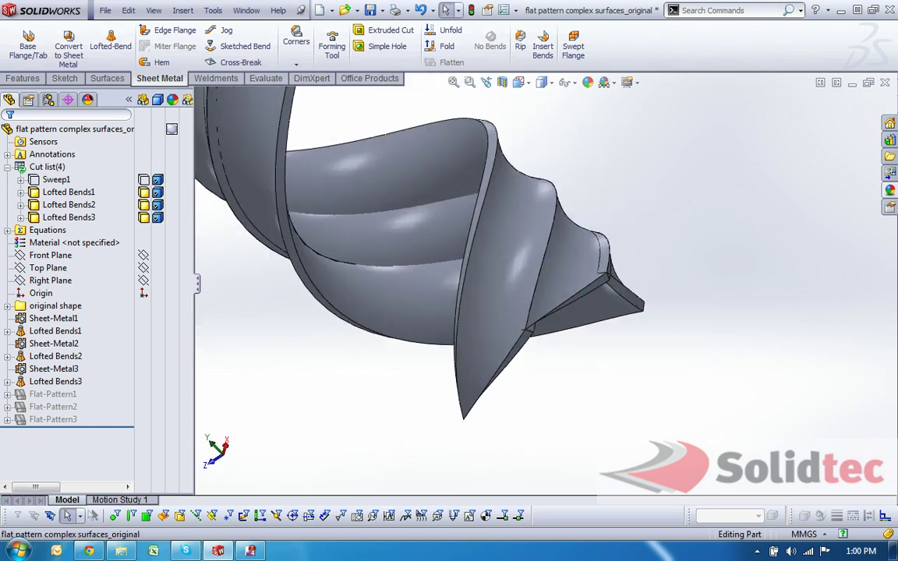
scroll(594, 313, "down", 3)
middle_click_drag(578, 311, 628, 282)
middle_click_drag(505, 338, 420, 267)
scroll(458, 234, "up", 6)
scroll(503, 195, "down", 2)
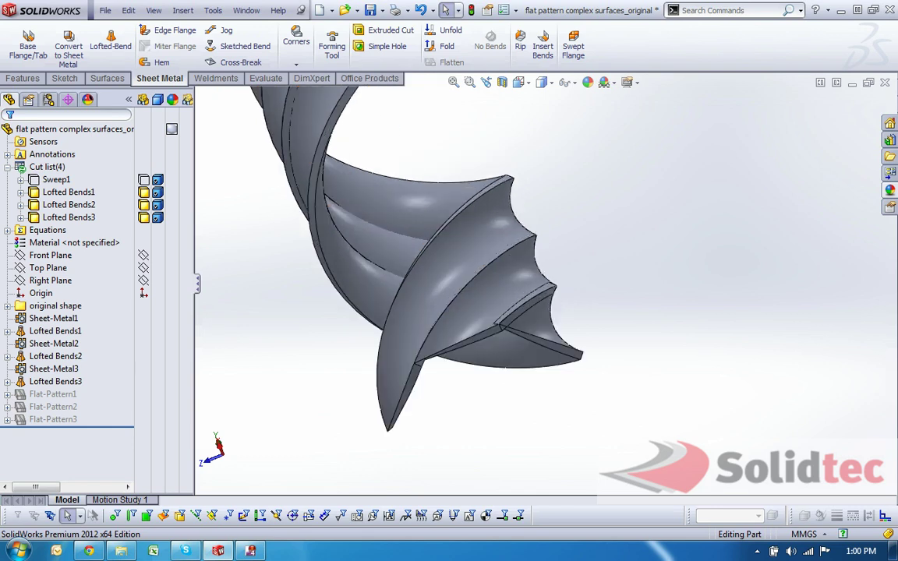
scroll(502, 195, "up", 2)
middle_click_drag(506, 257, 505, 268)
scroll(545, 284, "up", 2)
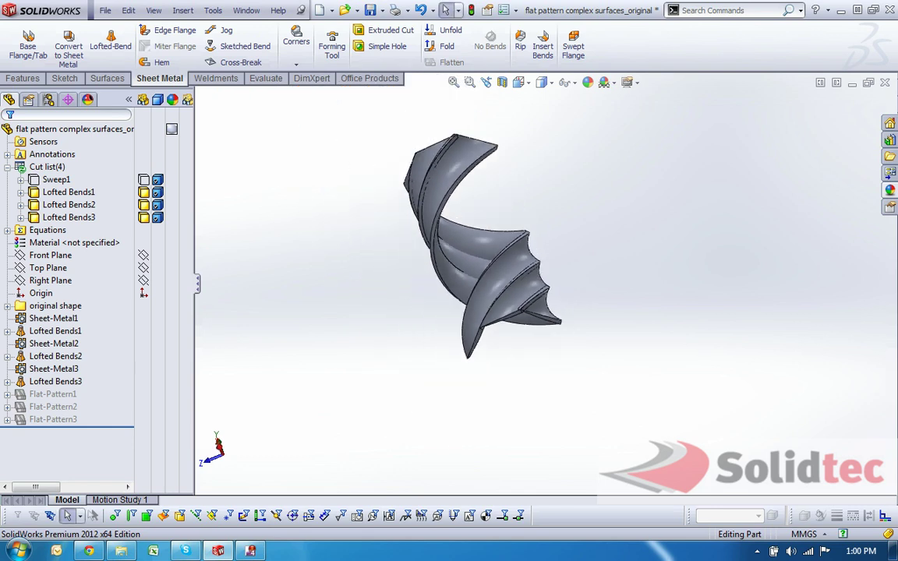
scroll(545, 304, "down", 5)
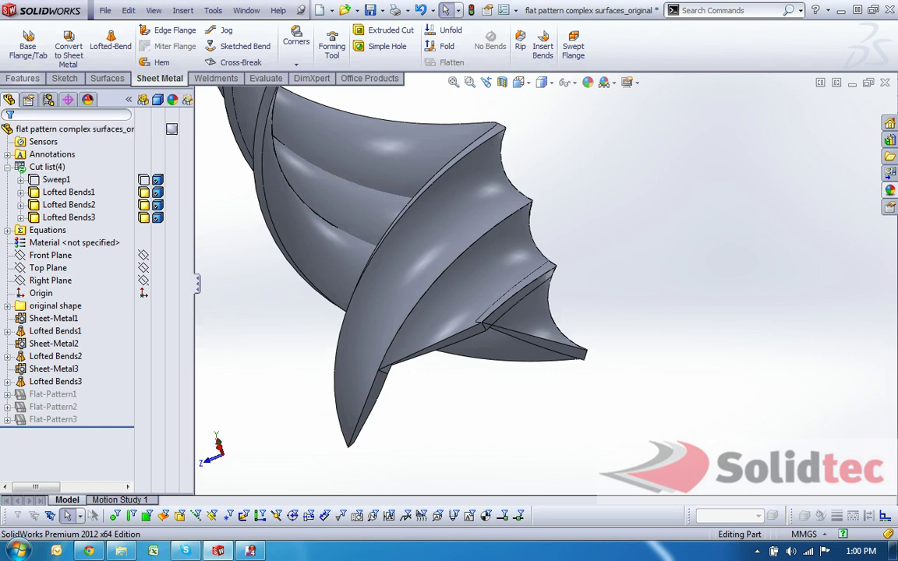
- Cut the Lofted Bends1 body with an Indent using the adjacent Lofted Bends2 as tool body, with the Cut option and 0 mm clearance
left_click(23, 79)
left_click(729, 46)
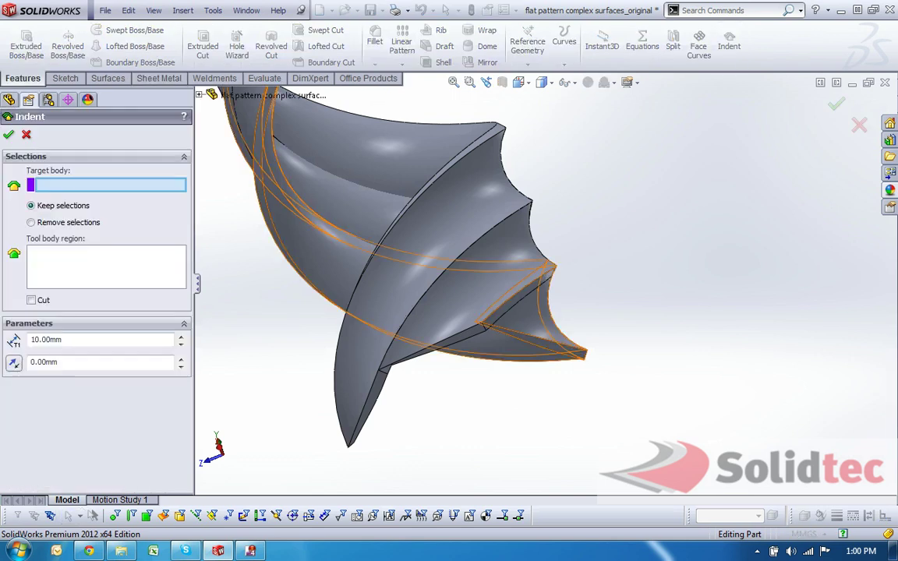
middle_click_drag(573, 346, 609, 348)
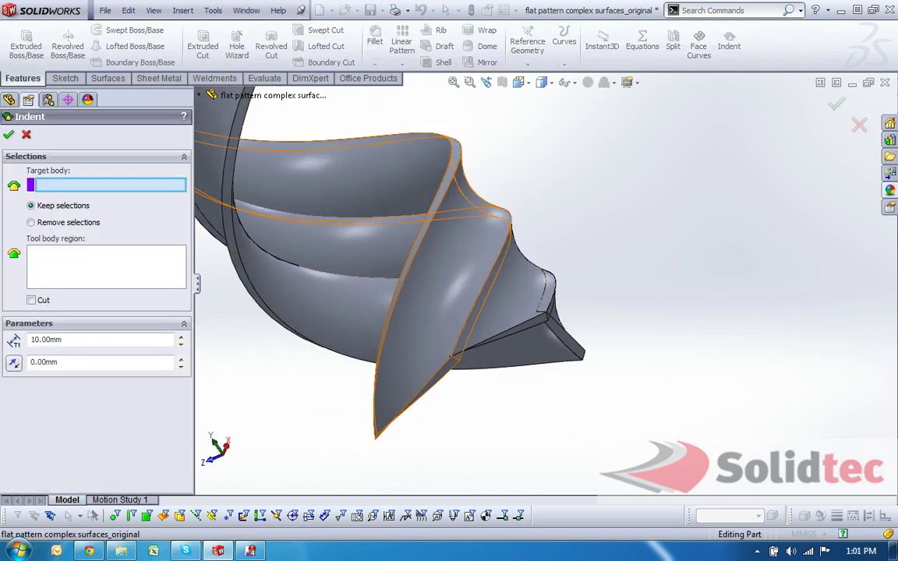
left_click(432, 309)
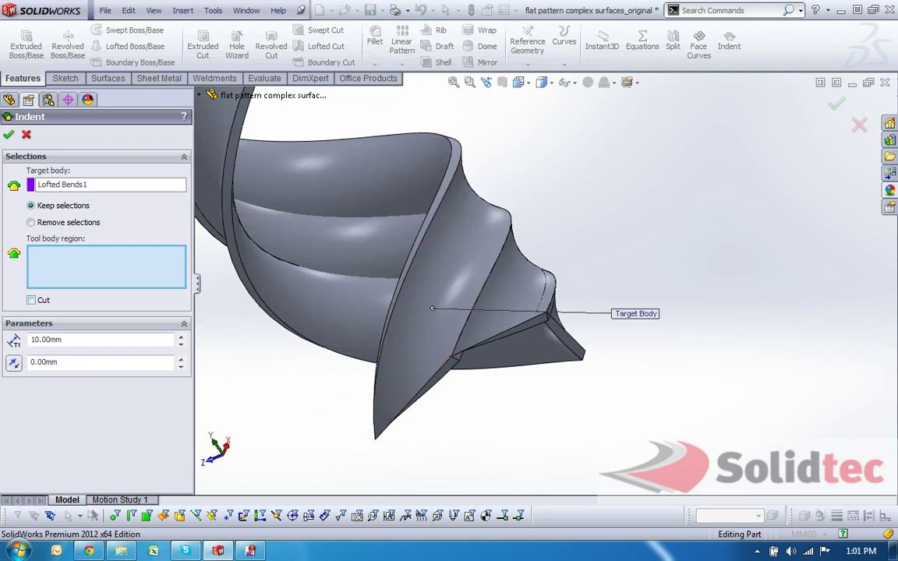
left_click(32, 300)
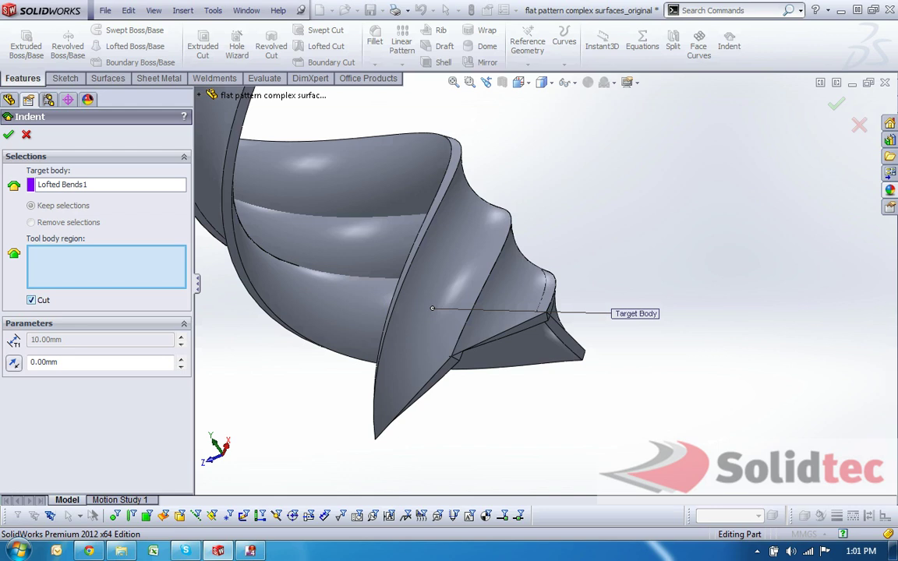
left_click(517, 297)
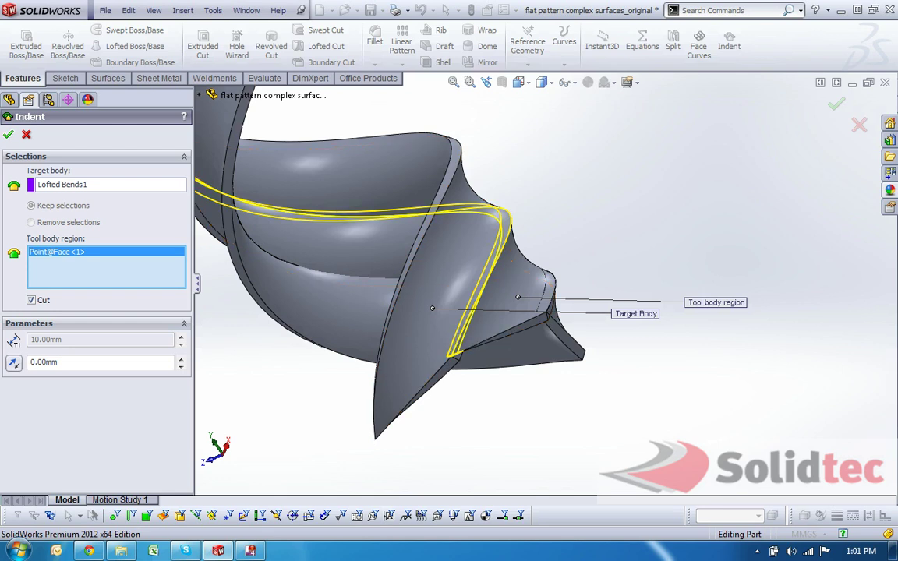
key("Return")
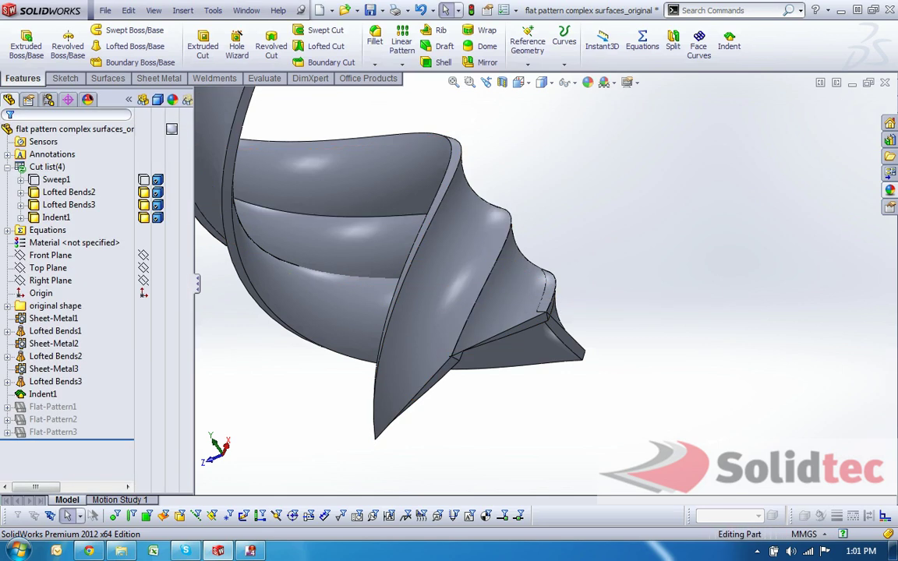
- Cut the Lofted Bends2 body with an Indent using Lofted Bends3 as tool body, with the Cut option and 0 mm clearance
key("Return")
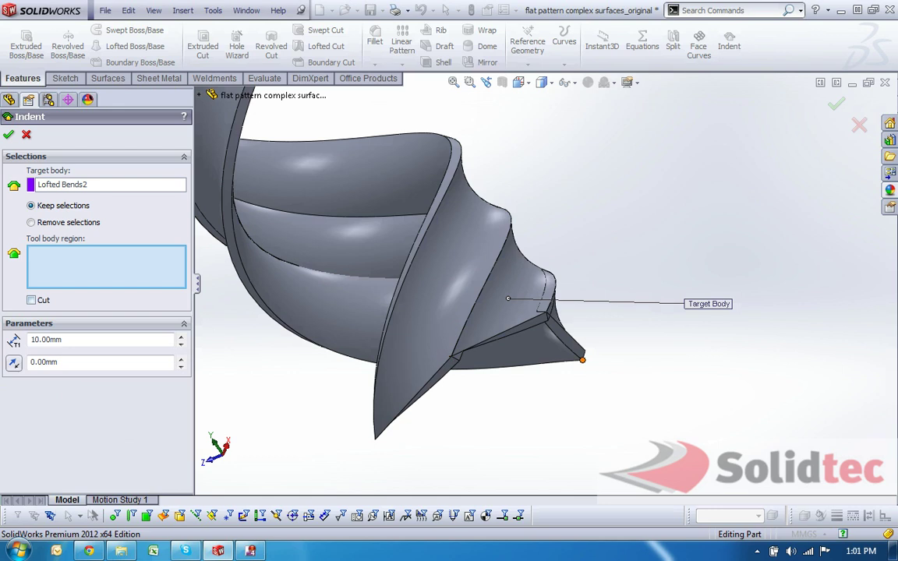
left_click(31, 300)
middle_click_drag(565, 339, 502, 381)
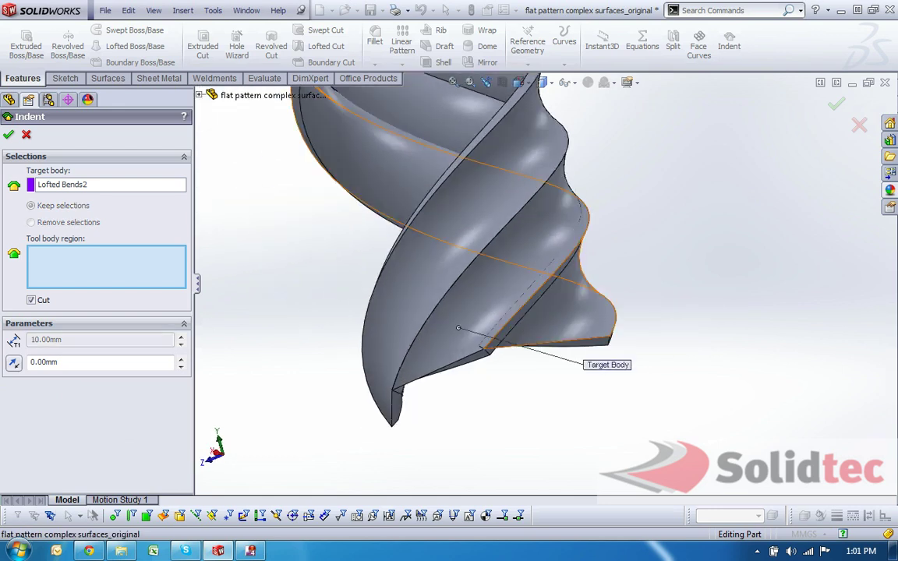
left_click(429, 292)
left_click(549, 337)
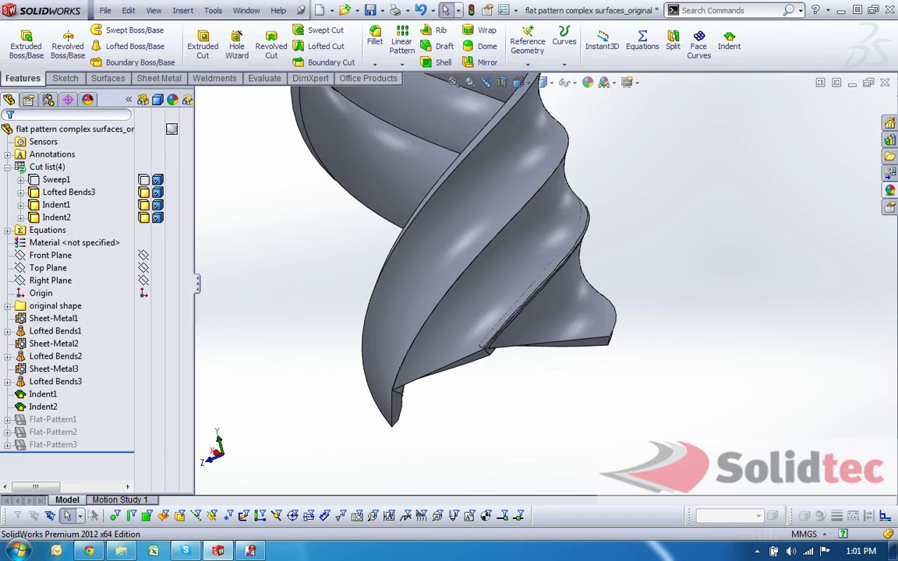
- Make a new assembly from the part and place the part at the assembly origin
scroll(460, 249, "up", 5)
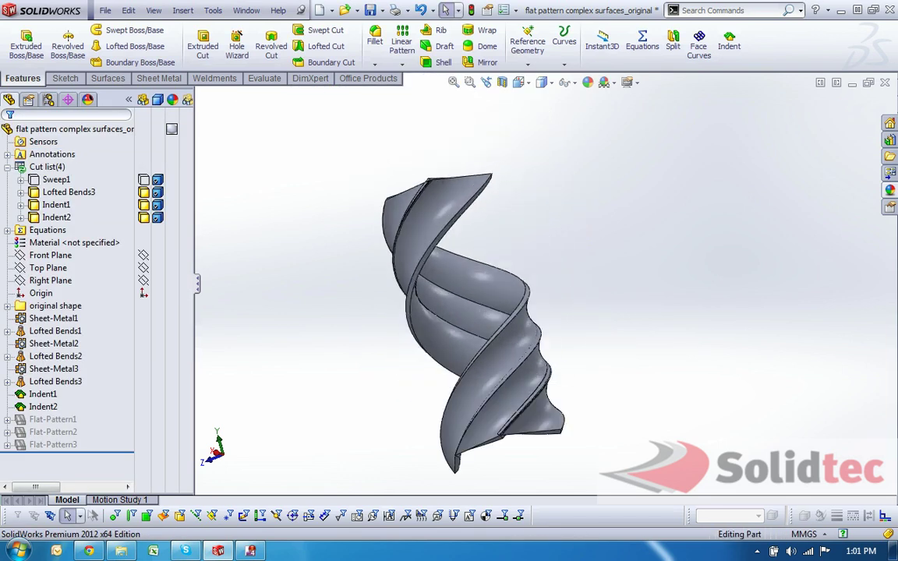
middle_click_drag(468, 335, 469, 265)
left_click(331, 9)
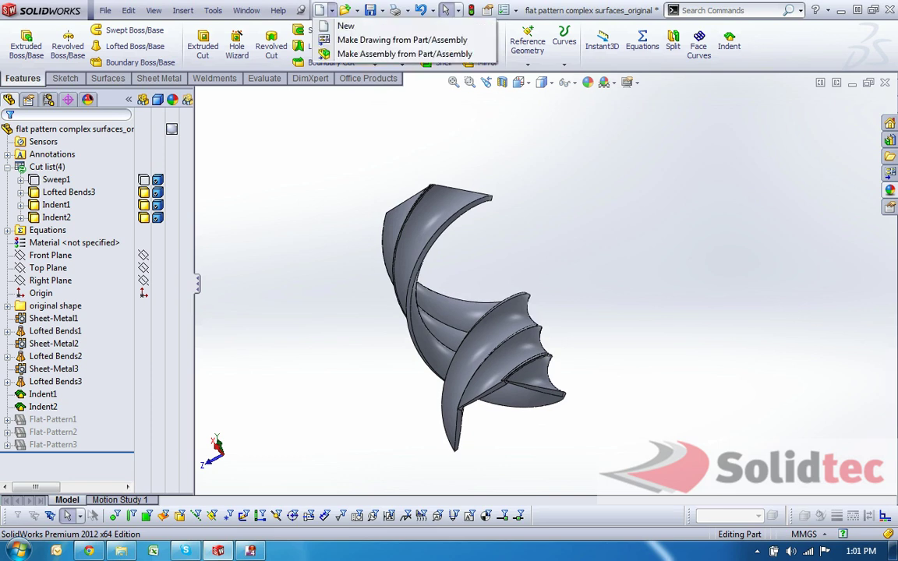
left_click(389, 52)
double_click(320, 133)
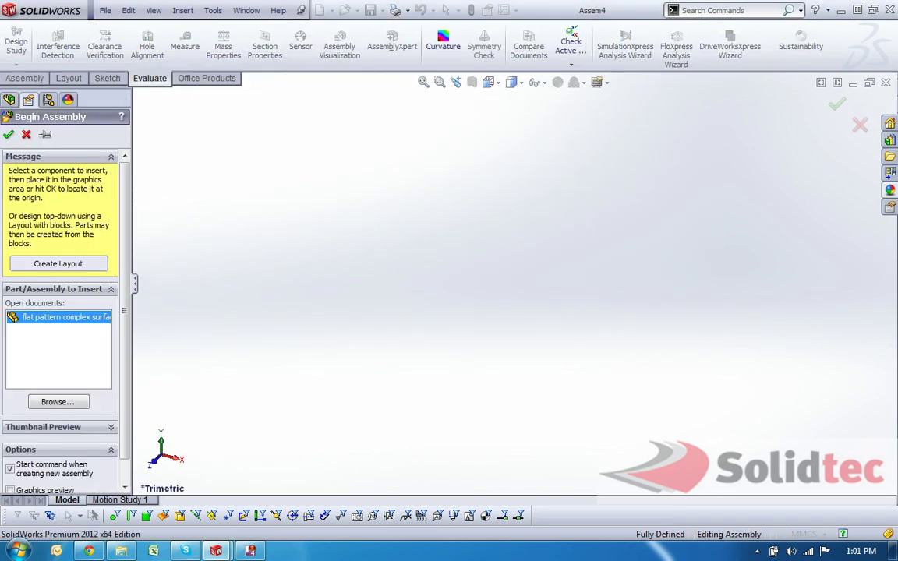
key("Return")
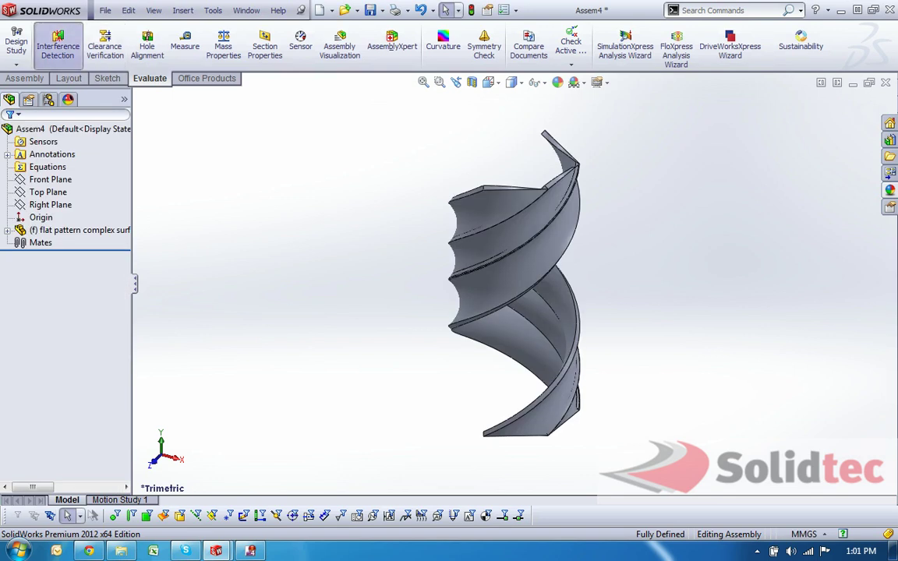
- Run Interference Detection on the assembly with multibody part interferences included, and close the assembly without saving
left_click(58, 45)
scroll(61, 312, "down", 5)
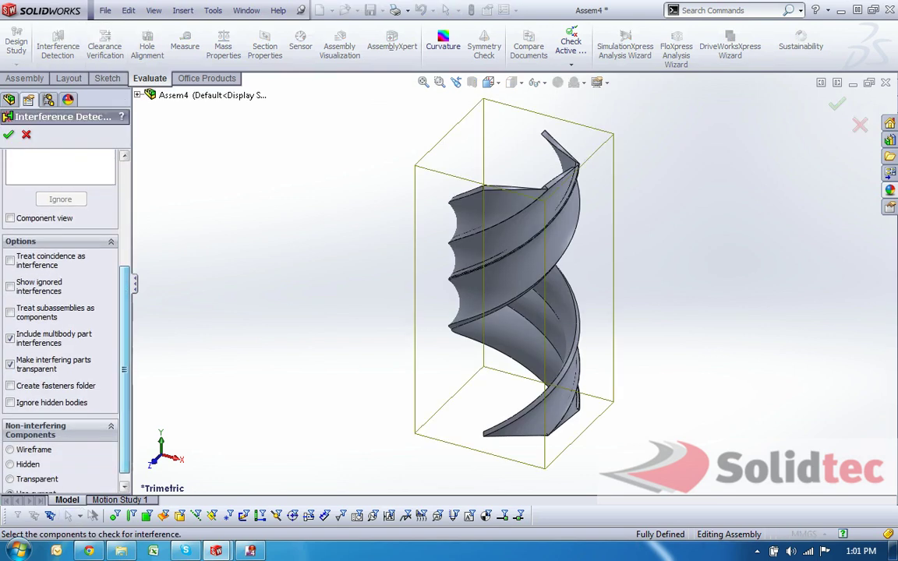
scroll(61, 304, "up", 5)
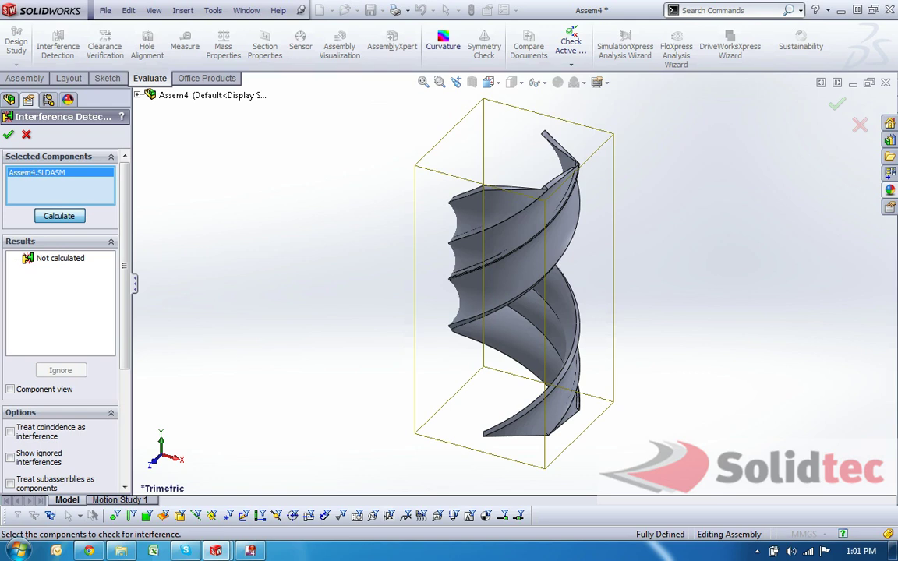
left_click(60, 215)
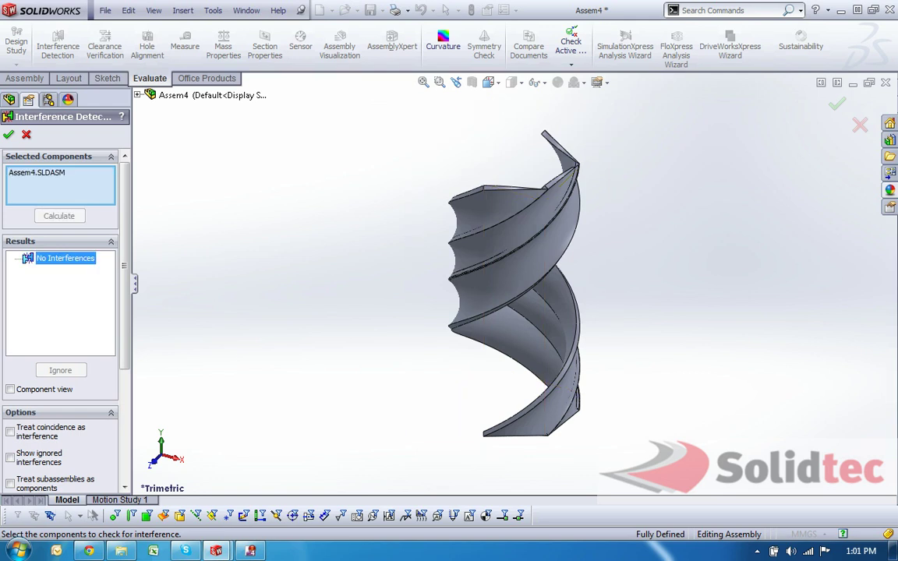
left_click(26, 135)
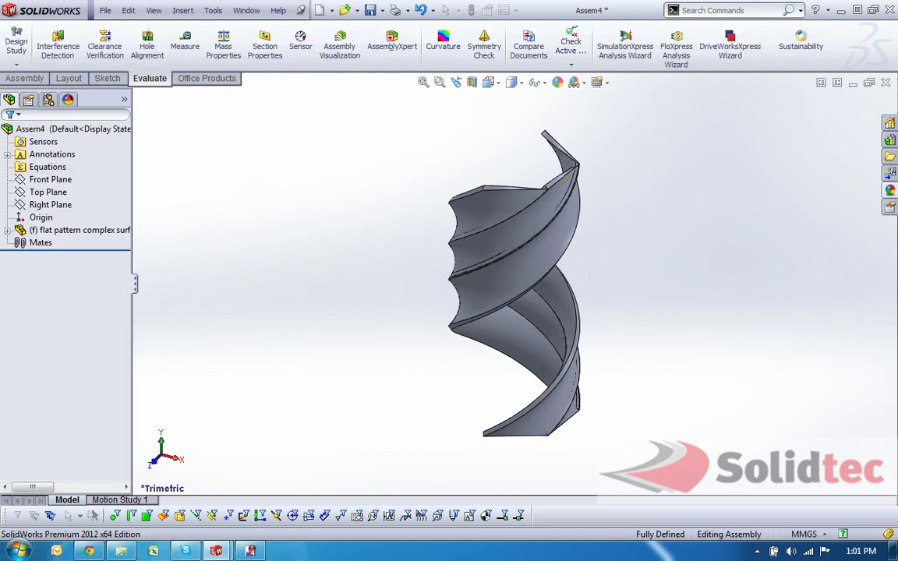
left_click(885, 83)
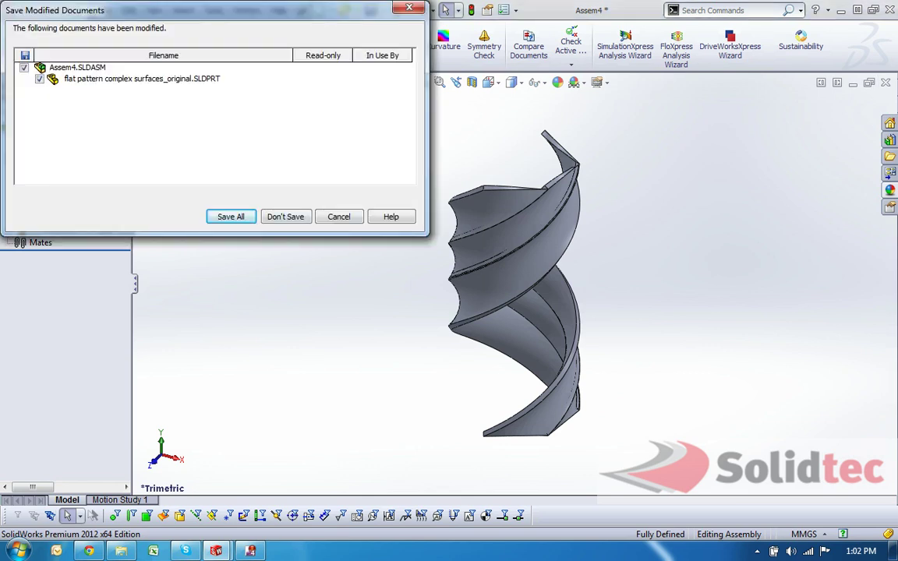
left_click(286, 216)
- Examine the trimmed joints between the three twisted sheet metal bodies, particularly at their lower ends
middle_click_drag(506, 315, 538, 366)
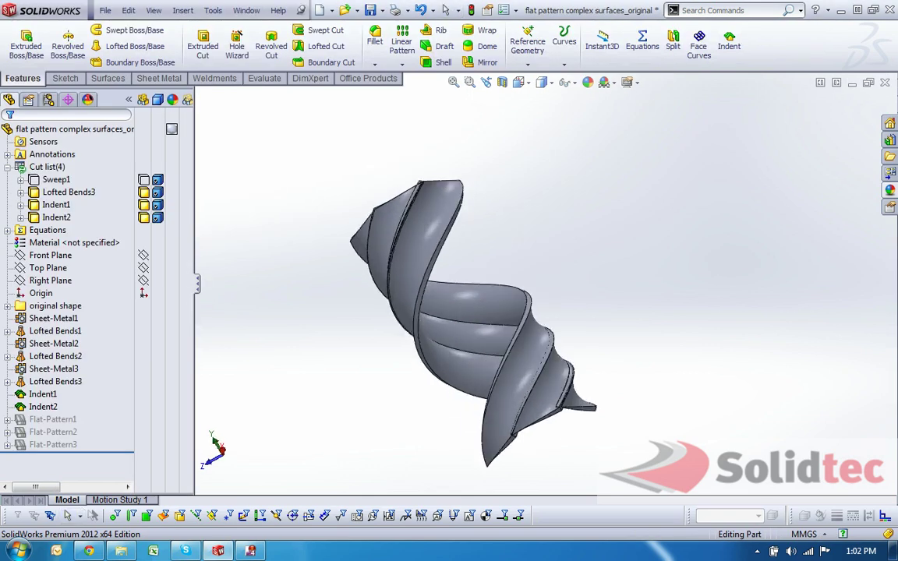
scroll(539, 366, "up", 2)
scroll(539, 371, "down", 5)
middle_click_drag(572, 394, 555, 353)
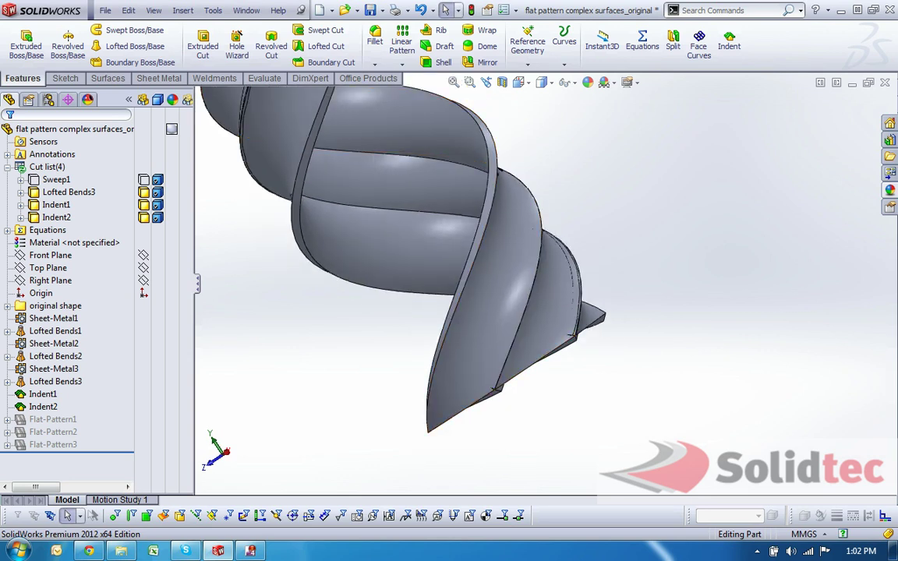
scroll(477, 342, "down", 6)
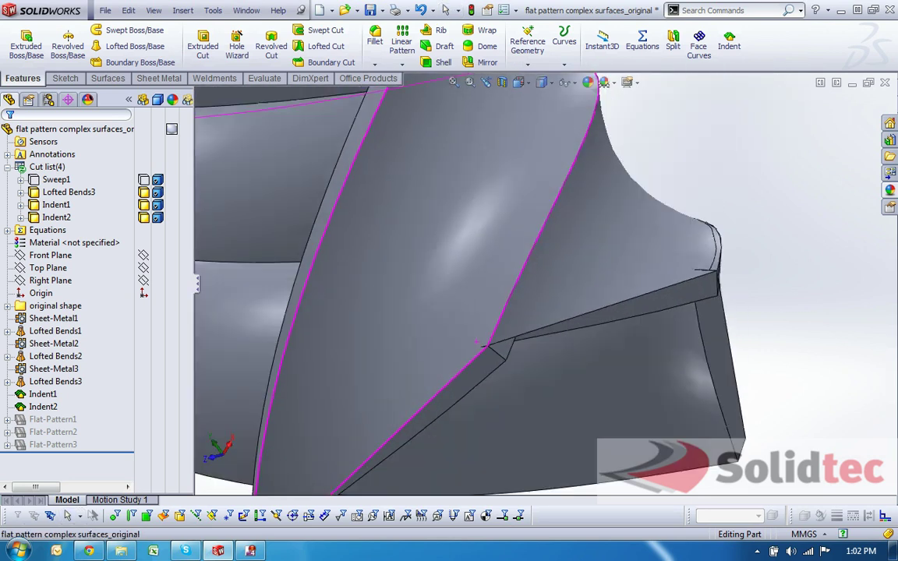
scroll(477, 341, "up", 8)
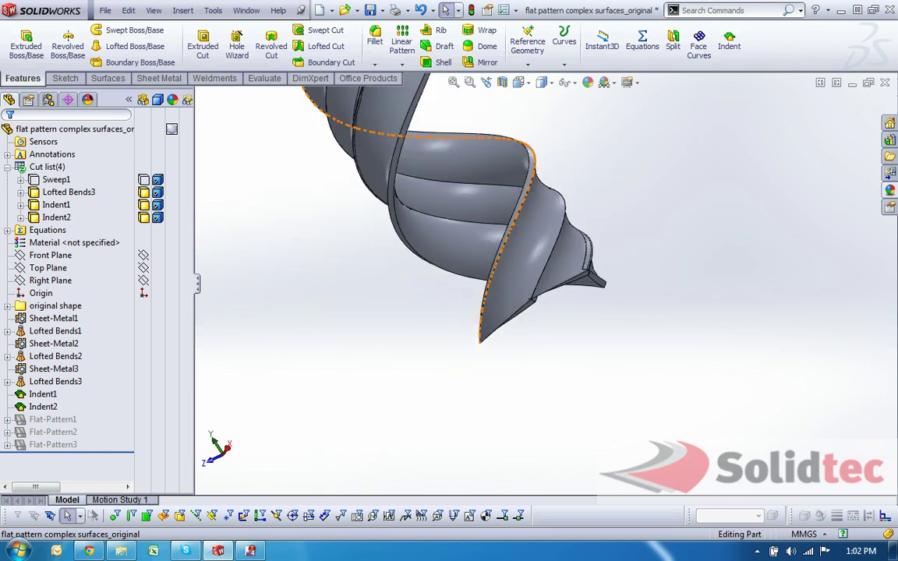
scroll(480, 335, "up", 3)
middle_click_drag(480, 335, 485, 380)
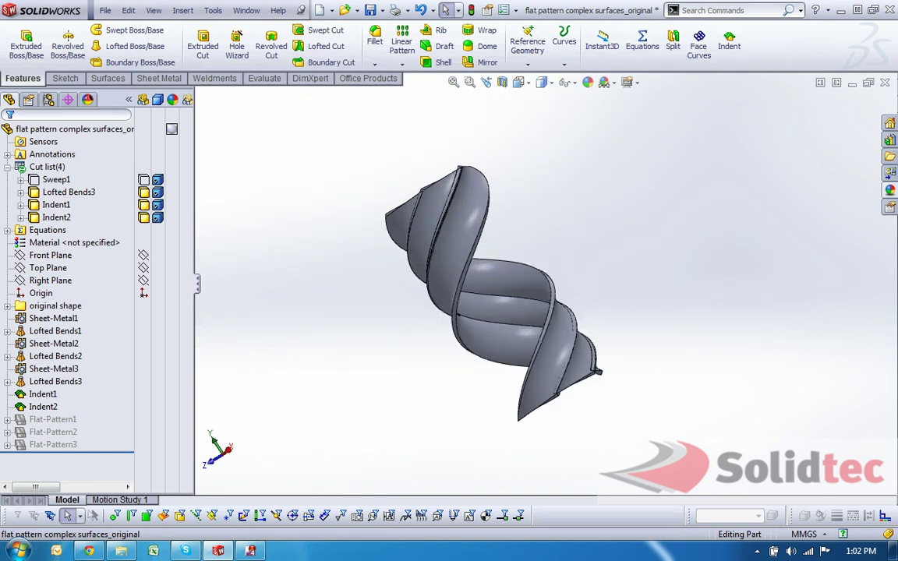
- Hide the Lofted Bends3, Indent1 and Indent2 bodies and show the original Sweep1 body
scroll(468, 306, "down", 3)
scroll(468, 306, "up", 2)
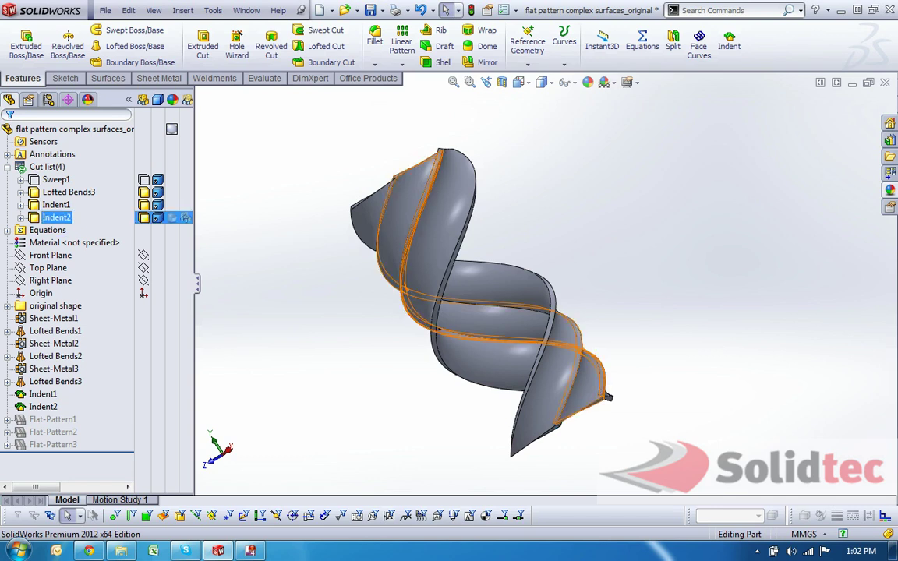
left_click(143, 218)
left_click(143, 205)
left_click(144, 192)
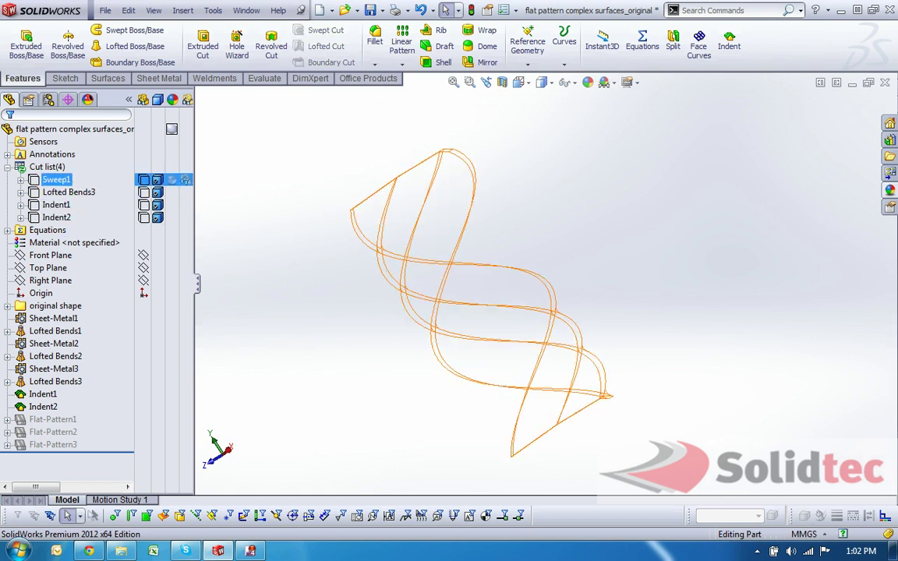
left_click(144, 180)
- Copy both zigzag end faces of the Sweep1 body as surfaces using Offset Surface with a 0 mm distance
middle_click_drag(578, 445, 583, 384)
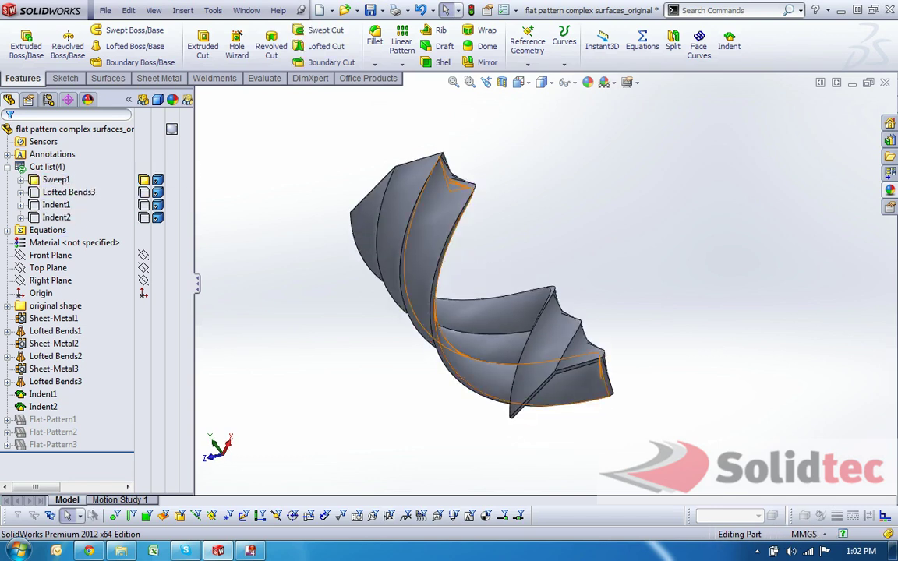
scroll(600, 392, "down", 3)
left_click(599, 343)
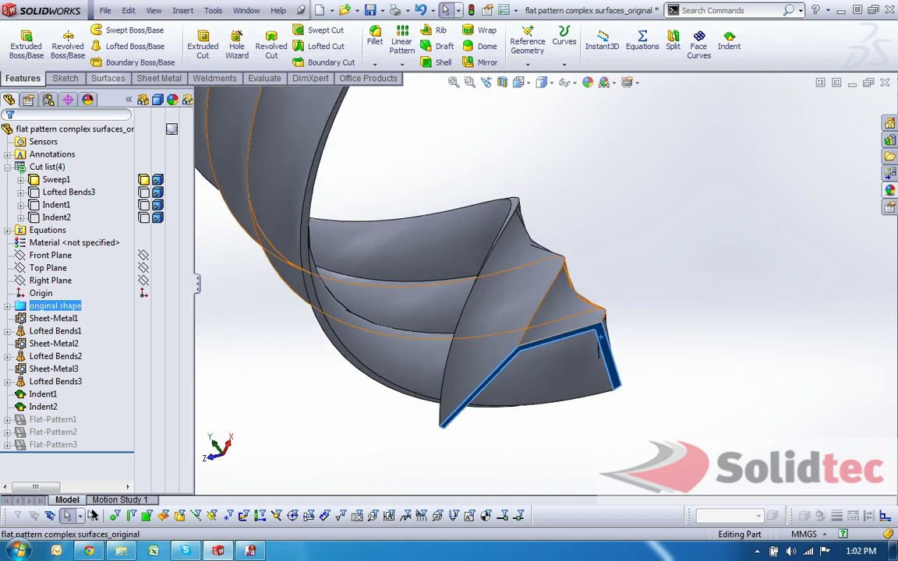
left_click(108, 78)
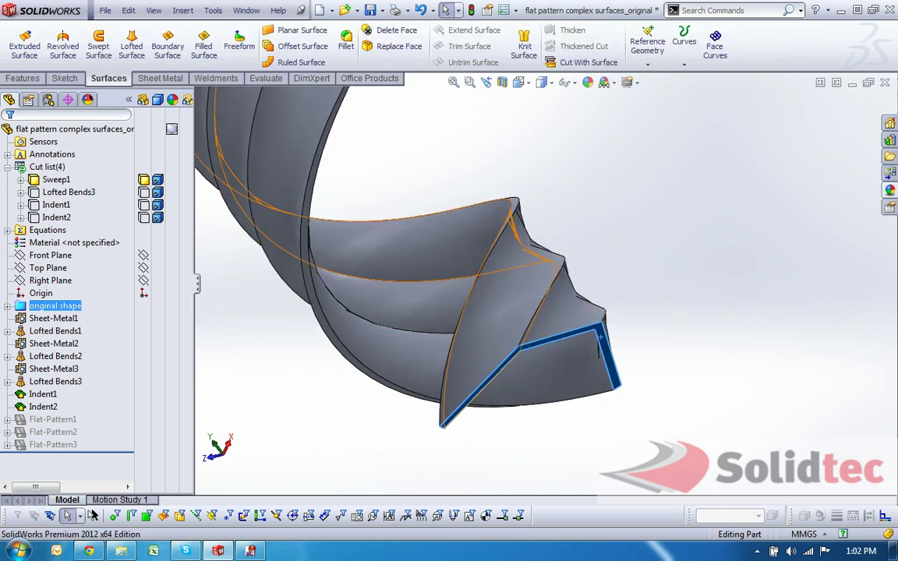
middle_click_drag(367, 202, 561, 333)
scroll(476, 141, "down", 3)
middle_click_drag(491, 129, 505, 151)
left_click(506, 151)
scroll(545, 282, "up", 5)
scroll(693, 395, "down", 2)
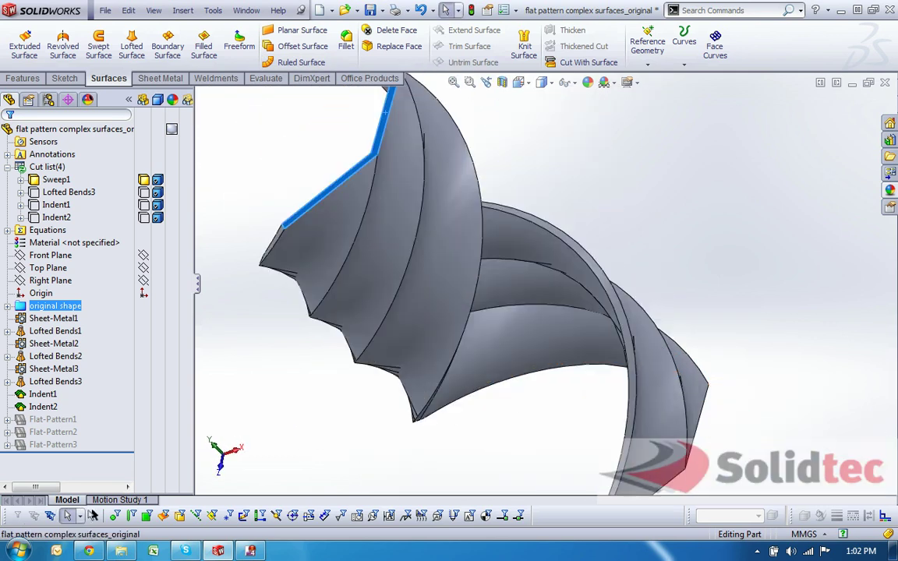
middle_click_drag(690, 401, 635, 327)
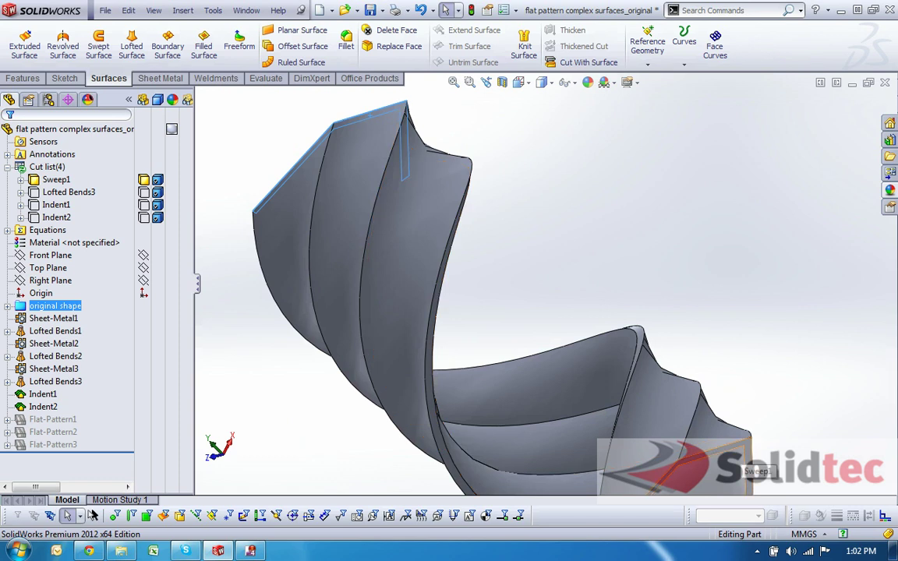
left_click(746, 445, "ctrl")
left_click(300, 46)
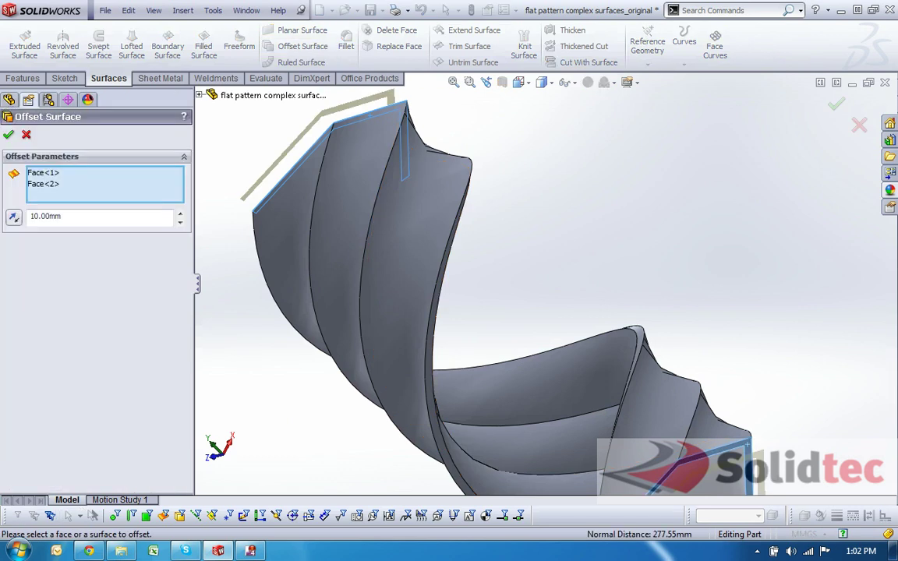
type("0")
key("Return")
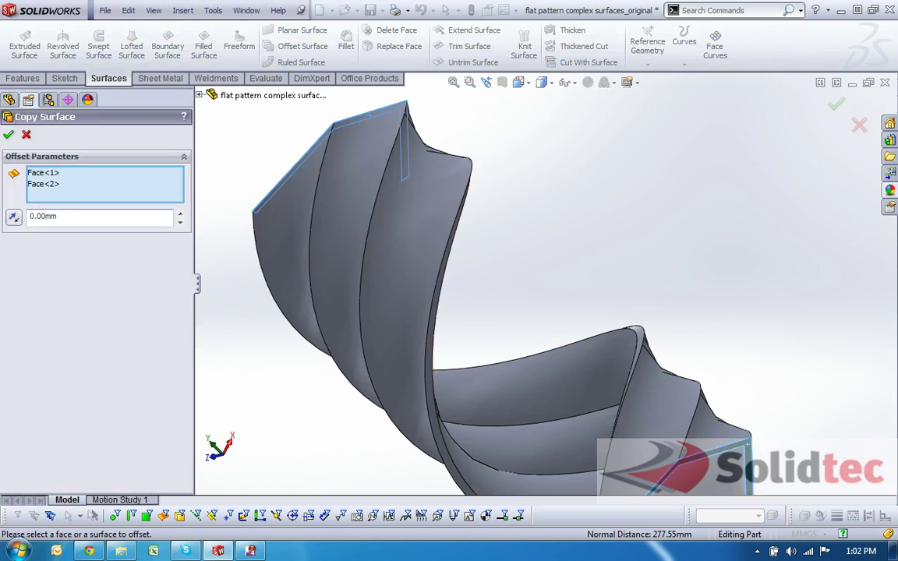
left_click(9, 135)
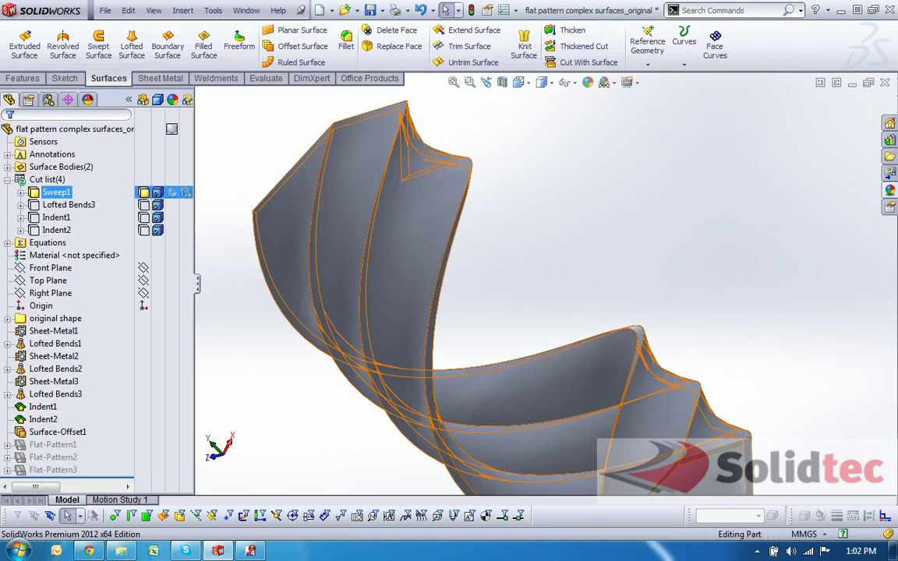
- Hide the Sweep1 body and expand the list of surface bodies, leaving just the two copied end surfaces displayed
left_click(144, 192)
left_click(7, 167)
left_click(241, 117)
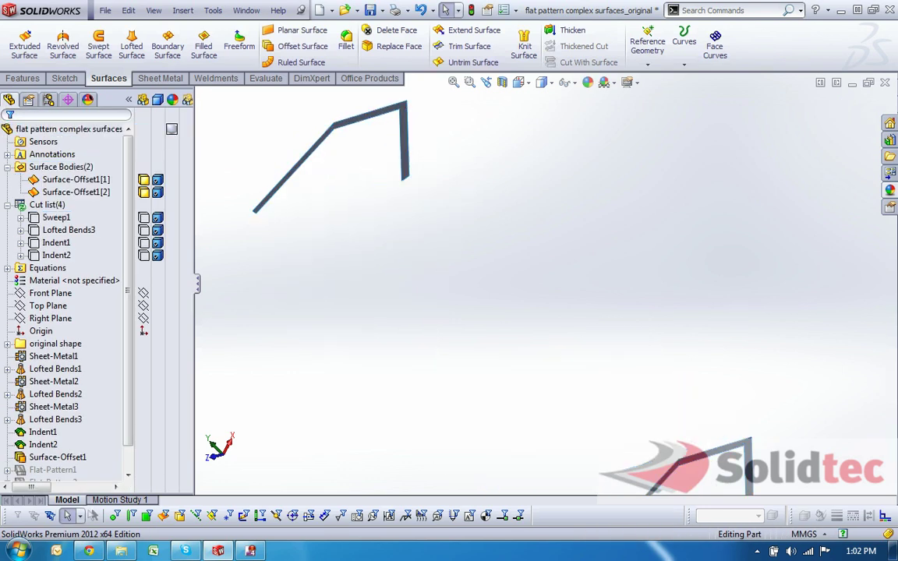
- Extend the whole upper end surface by 15 mm with the Same surface extension type
scroll(540, 284, "up", 4)
middle_click_drag(540, 284, 543, 385)
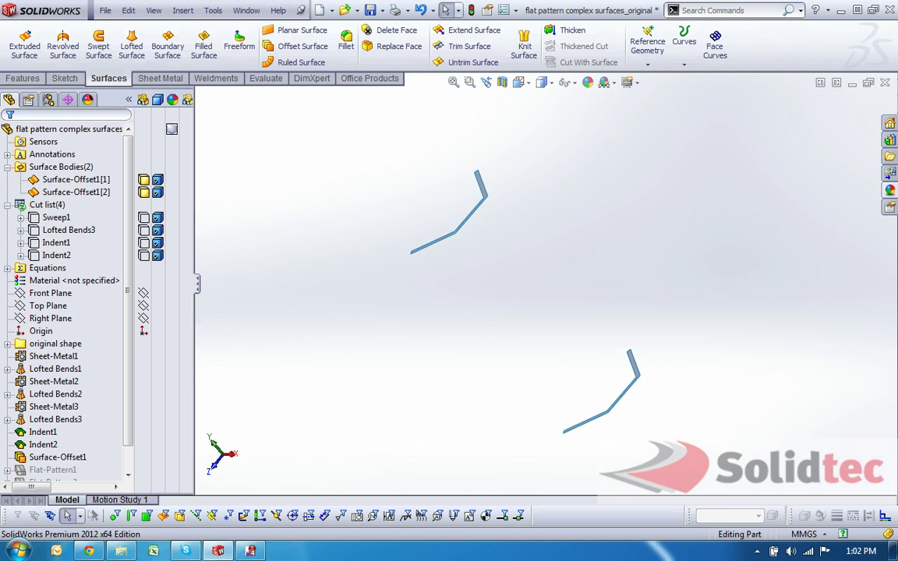
left_click(468, 30)
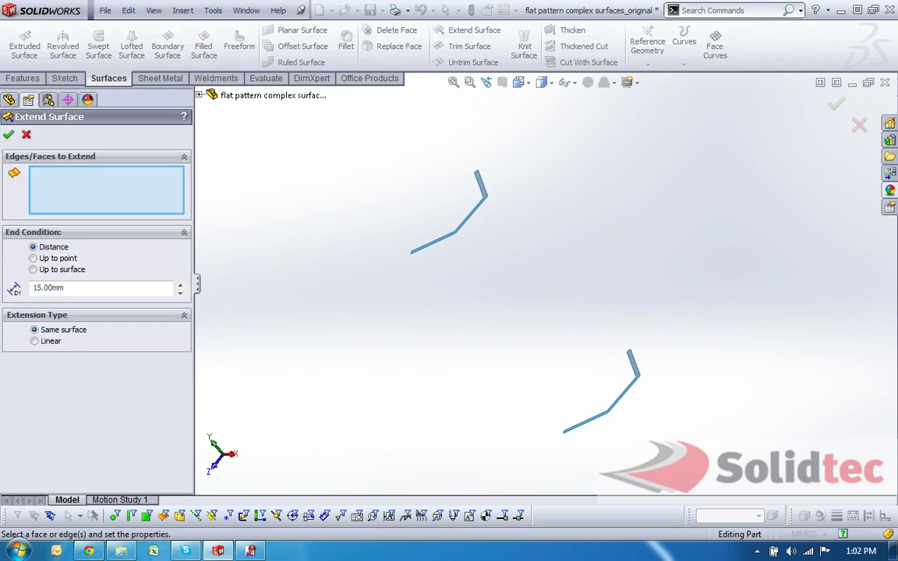
scroll(475, 187, "down", 3)
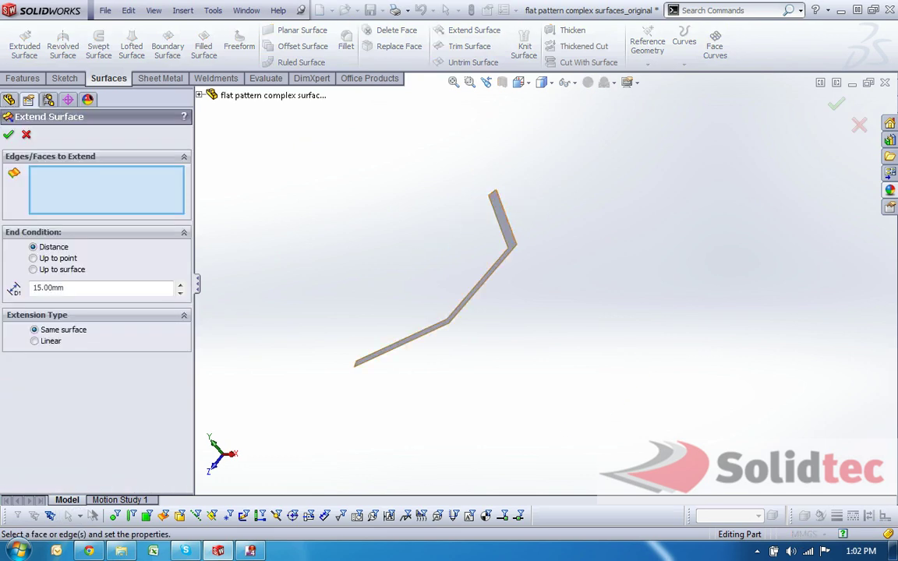
left_click(492, 269)
scroll(546, 281, "up", 3)
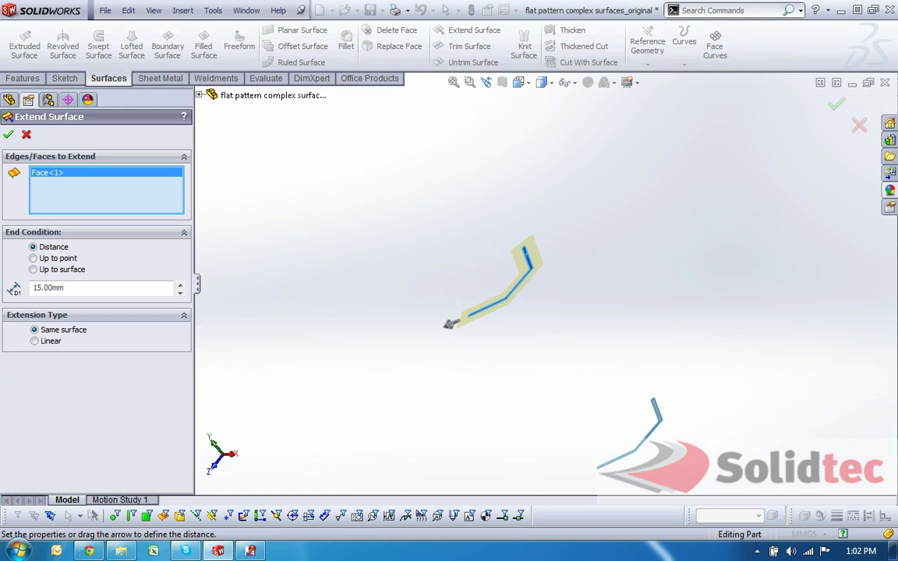
left_click(8, 134)
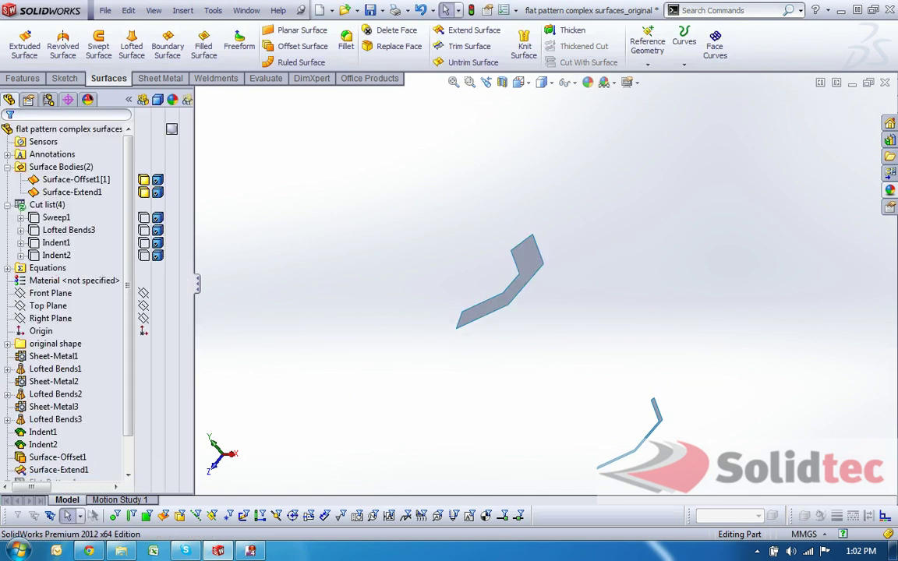
- Extend the whole lower end surface by 15 mm with the Same surface extension type
left_click(472, 31)
scroll(676, 442, "down", 5)
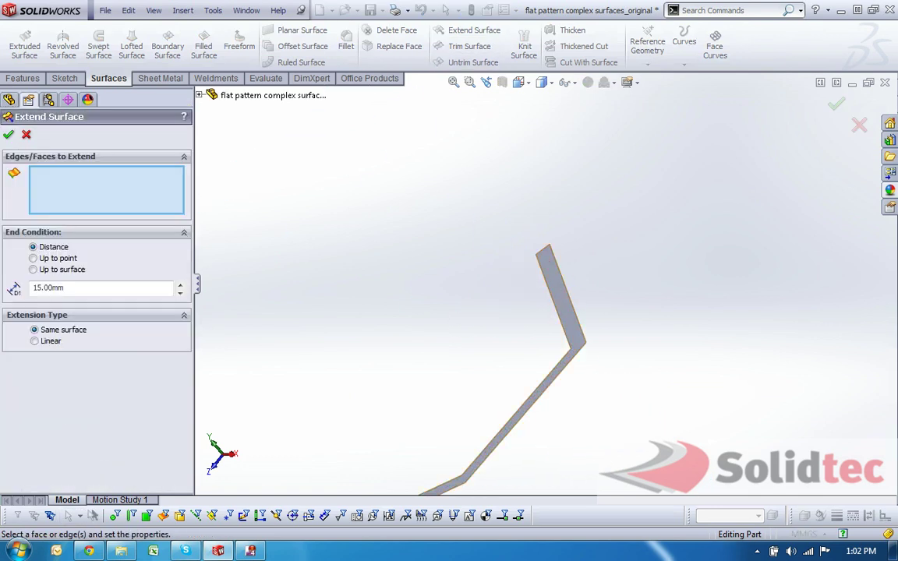
left_click(545, 266)
scroll(517, 301, "up", 3)
left_click(7, 134)
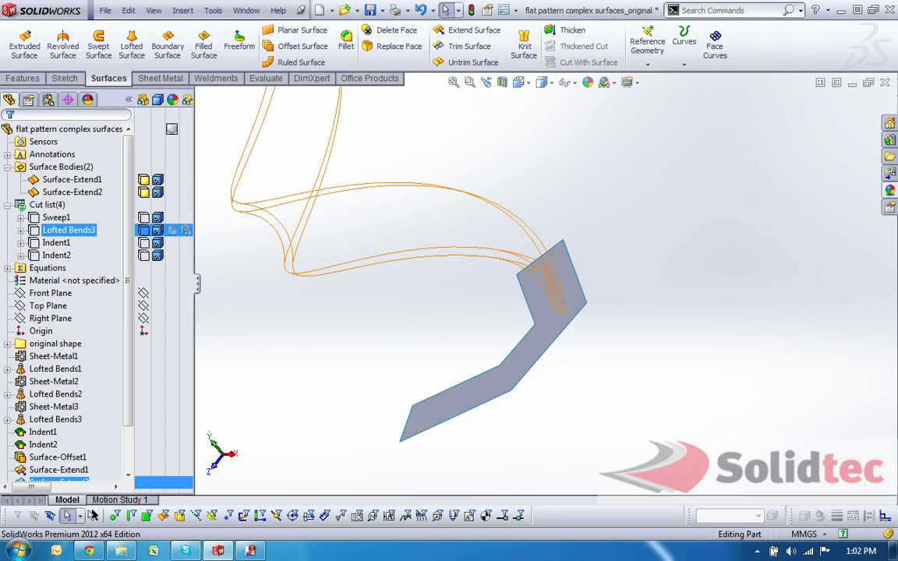
scroll(611, 343, "up", 3)
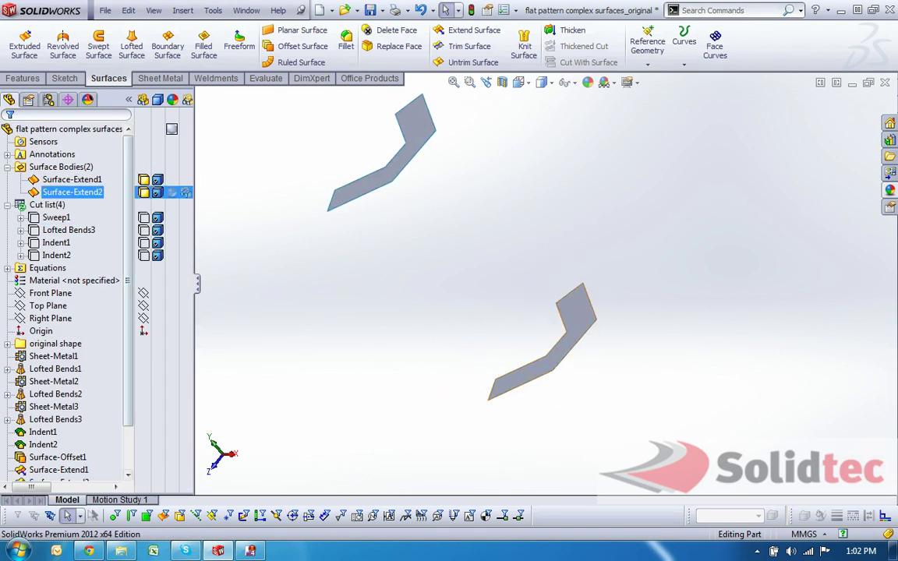
- Show the Lofted Bends3, Indent1 and Indent2 sheet metal bodies together with the extended end surfaces
left_click(56, 217)
key("Down")
key("Down")
key("Down")
key("Escape")
middle_click_drag(483, 265, 510, 273)
scroll(479, 120, "down", 3)
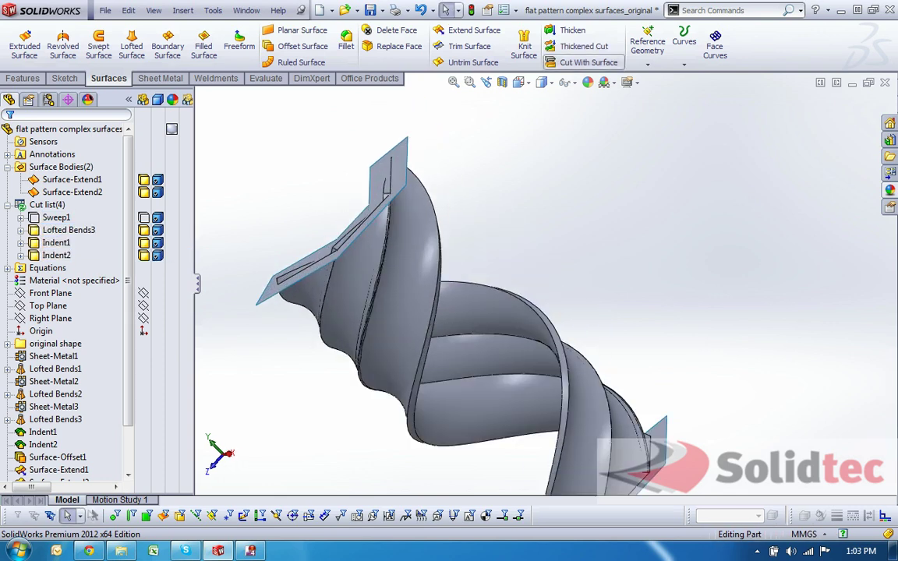
- Trim the upper ends of the sheet metal bodies with a Thickened Cut using Surface-Extend1, 10 mm on both sides
left_click(583, 47)
scroll(329, 178, "down", 4)
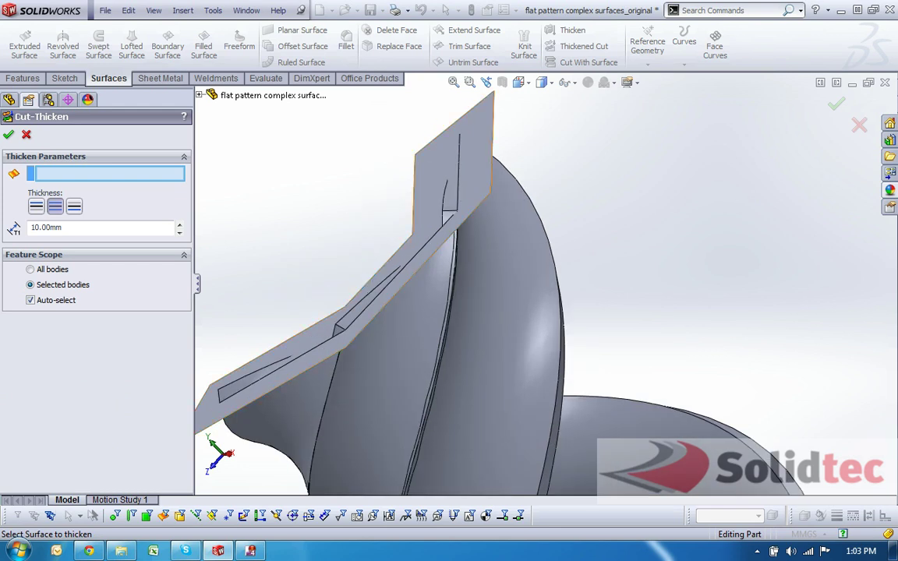
left_click(440, 173)
scroll(452, 195, "up", 3)
mouse_move(459, 316)
middle_mouse_down()
mouse_move(456, 273)
mouse_move(477, 315)
middle_mouse_up()
scroll(495, 312, "up", 2)
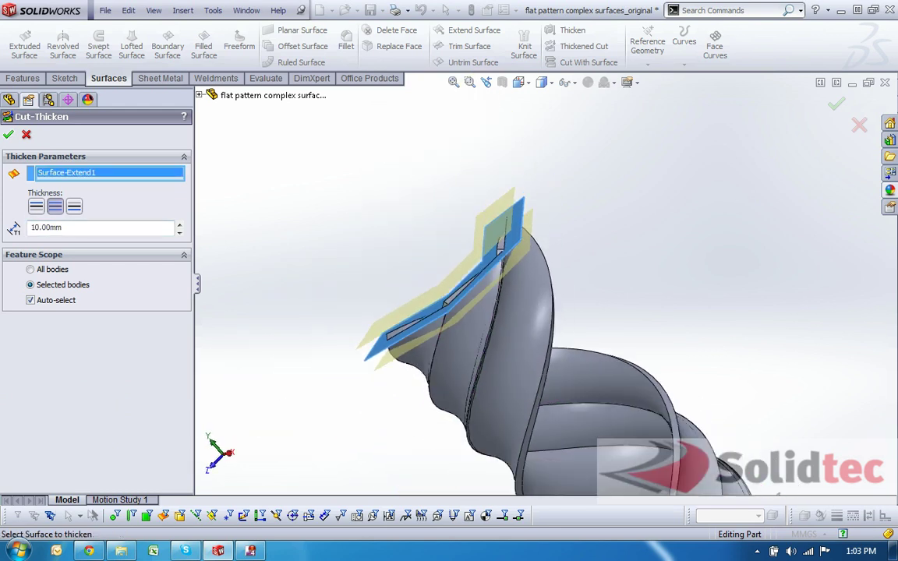
left_click(9, 135)
scroll(544, 283, "up", 3)
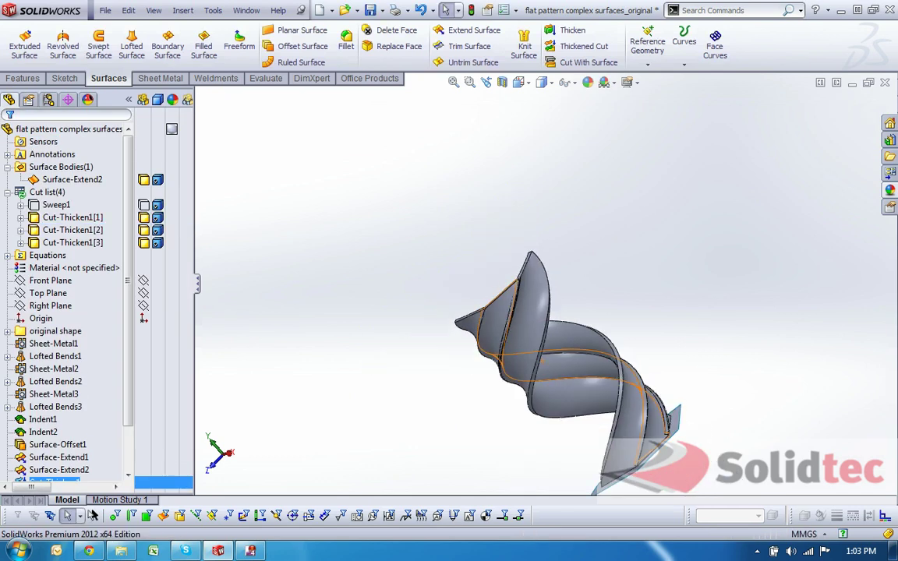
- Hide the Surface-Extend2 body, collapse the surface bodies list and inspect the trimmed ends of the twisted bodies
key("f")
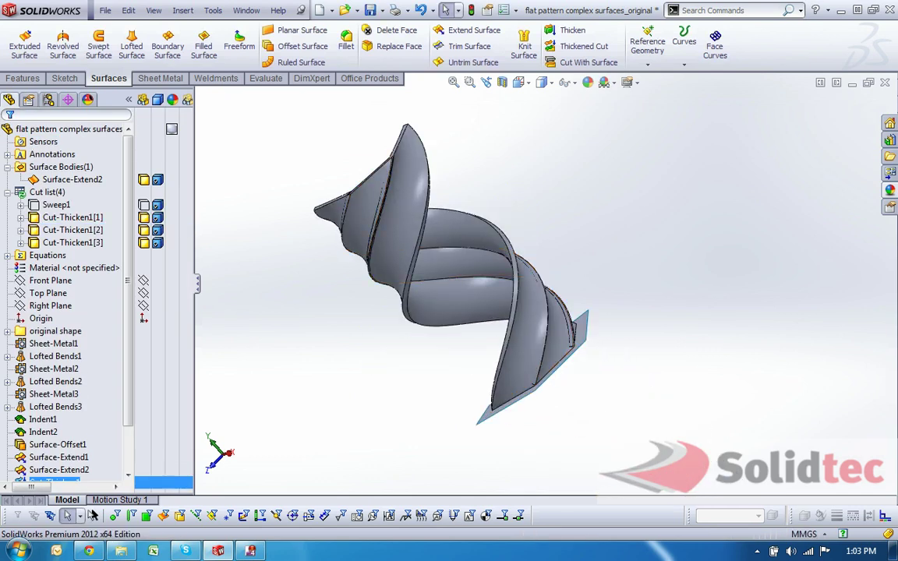
middle_click_drag(482, 292, 491, 313)
left_click(143, 179)
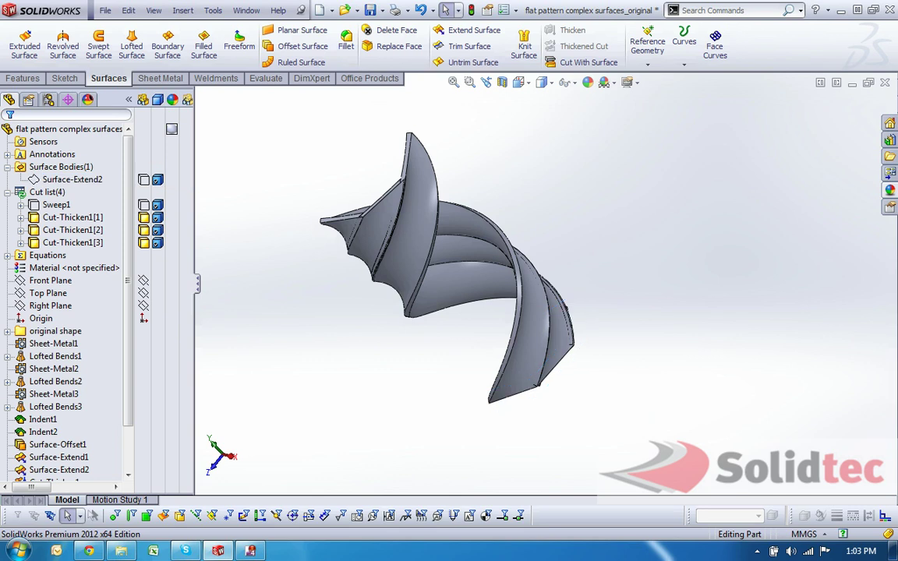
left_click(8, 167)
middle_click_drag(436, 265, 565, 327)
middle_click_drag(459, 311, 538, 226)
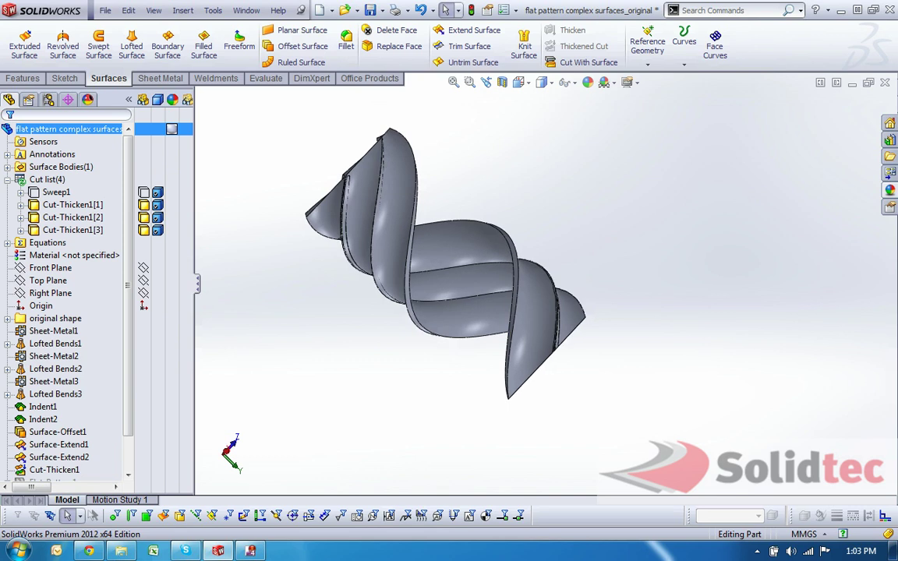